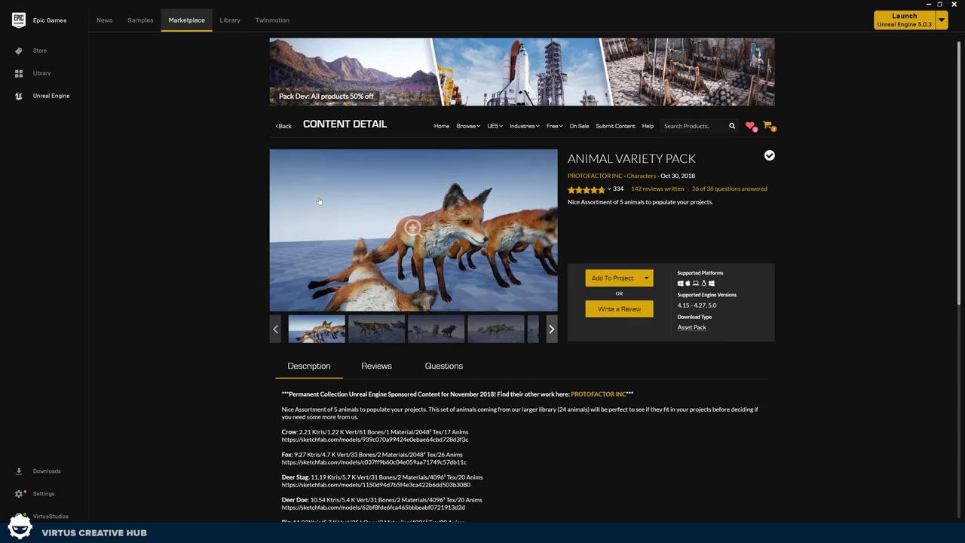
Look through the enlarged preview images of the Animal Variety Pack, including the wolves and pig.
click(419, 239)
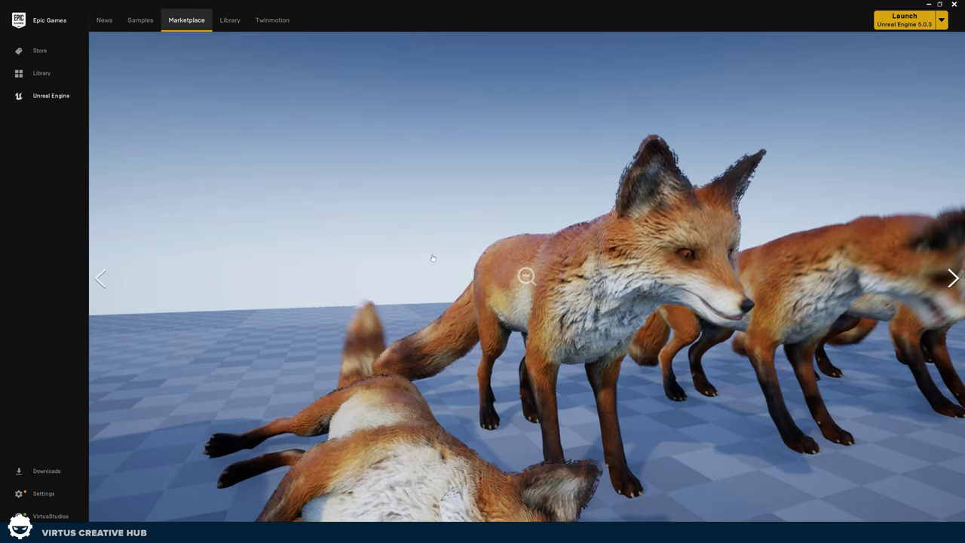
click(955, 302)
click(953, 297)
click(953, 296)
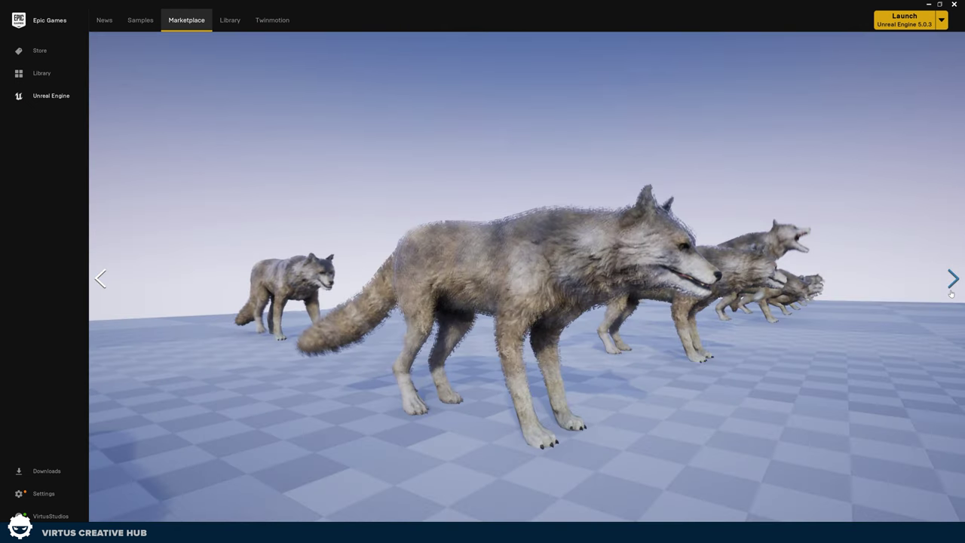
click(951, 295)
click(951, 294)
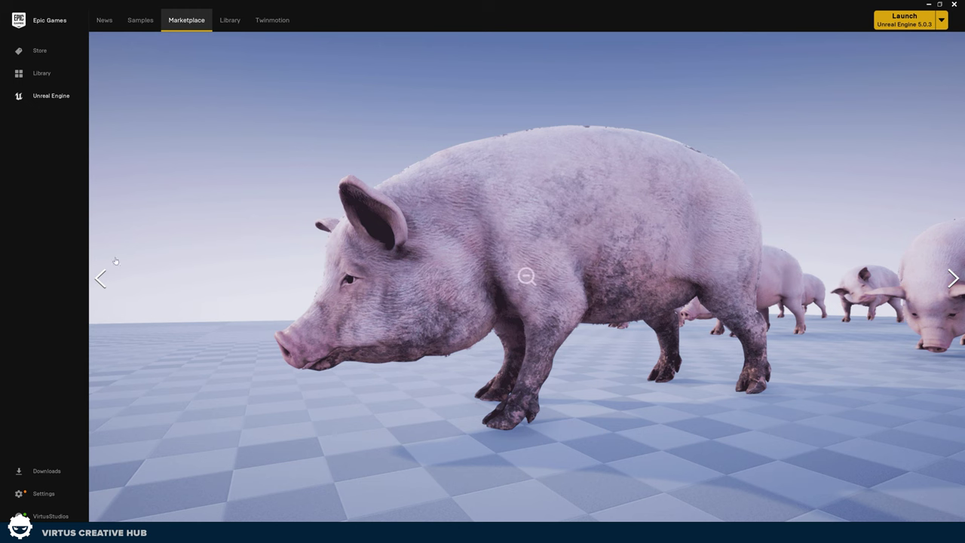
click(100, 279)
click(100, 279)
click(100, 279)
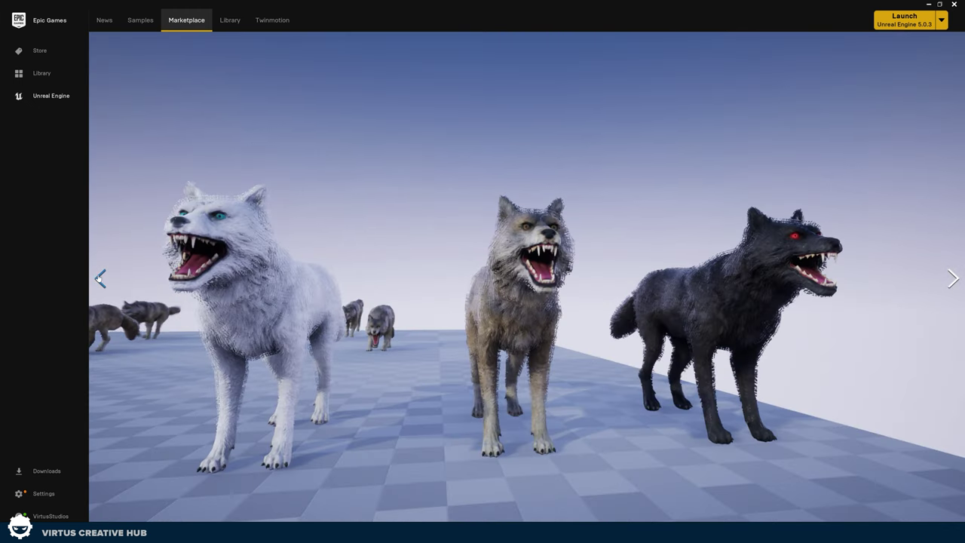
click(101, 279)
key(Escape)
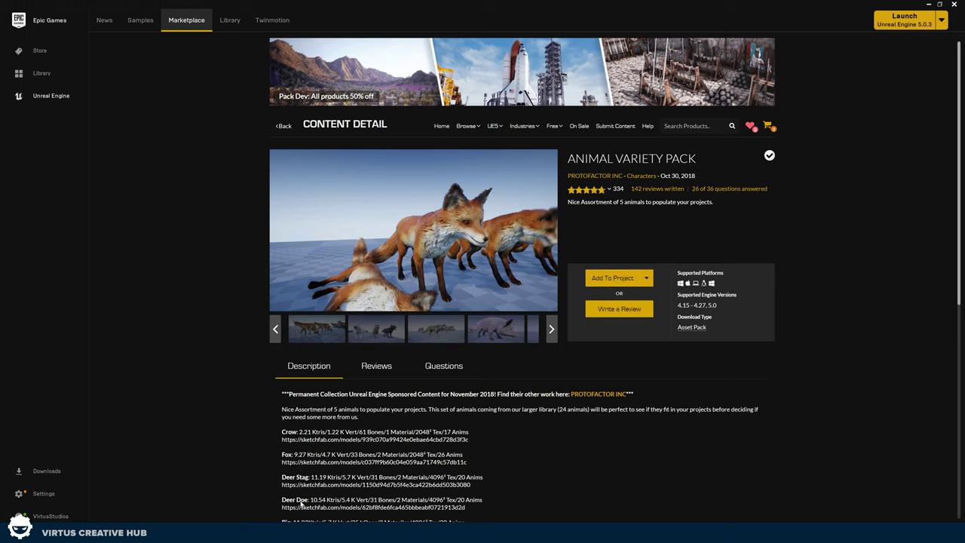
Switch to the FoxDemo project in Unreal Editor and show the contents of the AutomotiveWinterScene folder.
mouse_move(270, 532)
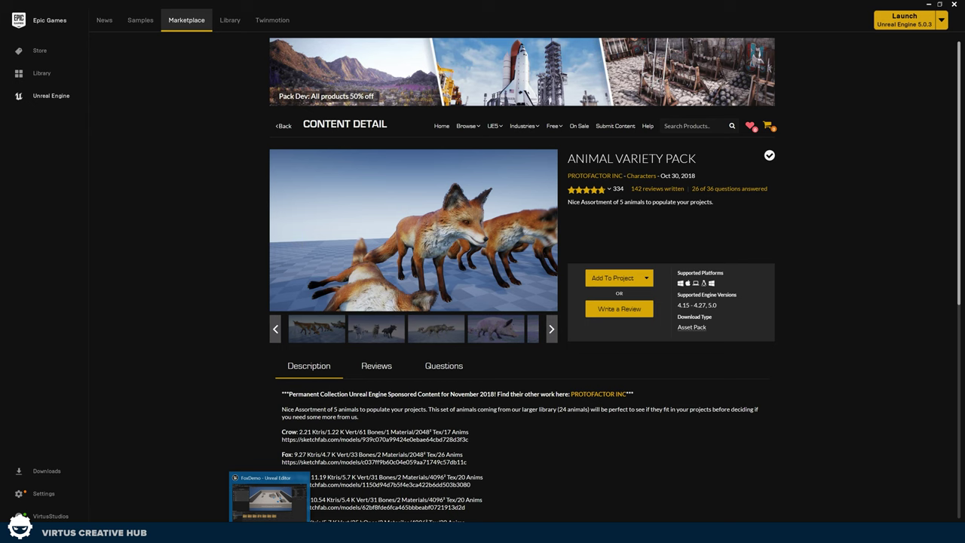
click(269, 534)
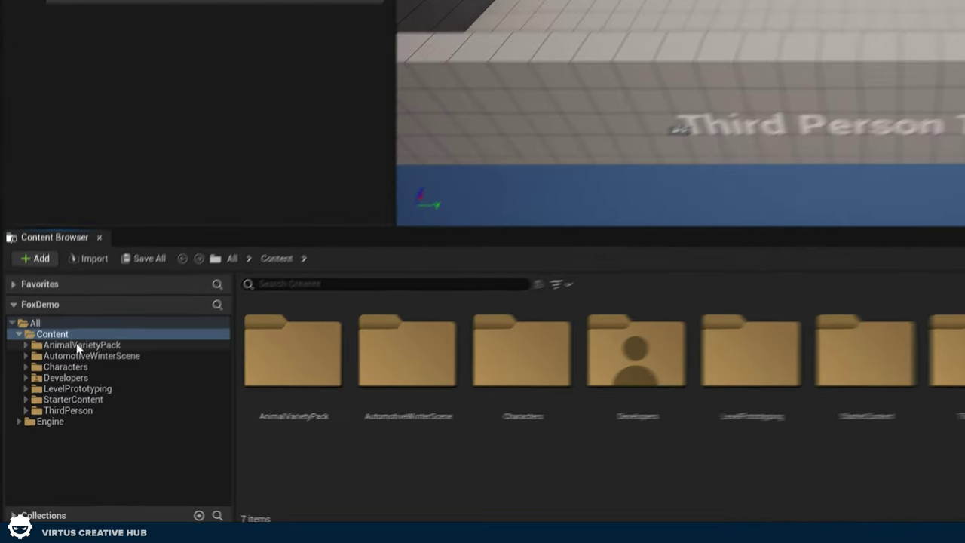
click(41, 413)
click(41, 419)
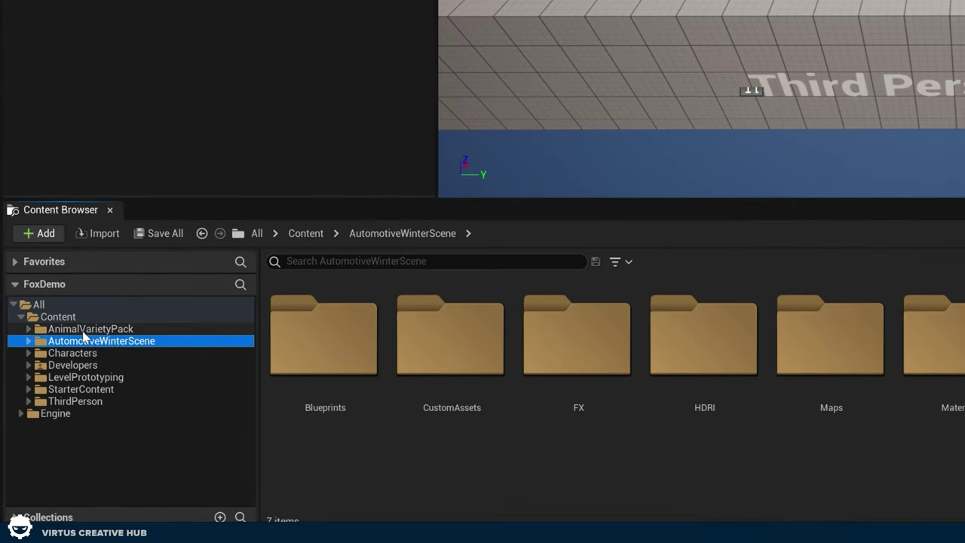
click(41, 413)
click(84, 341)
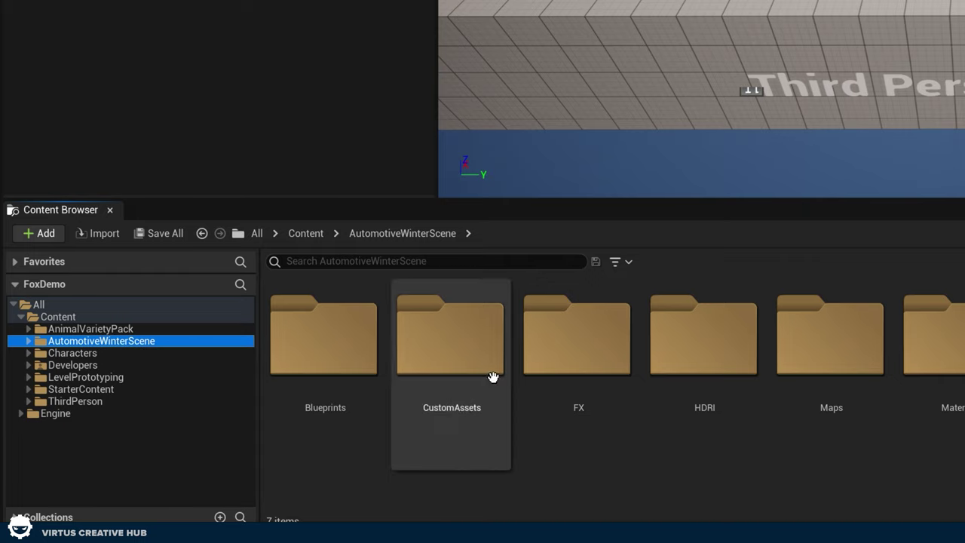
Open the IceRoad level from the AutomotiveWinterScene Maps folder.
double_click(808, 385)
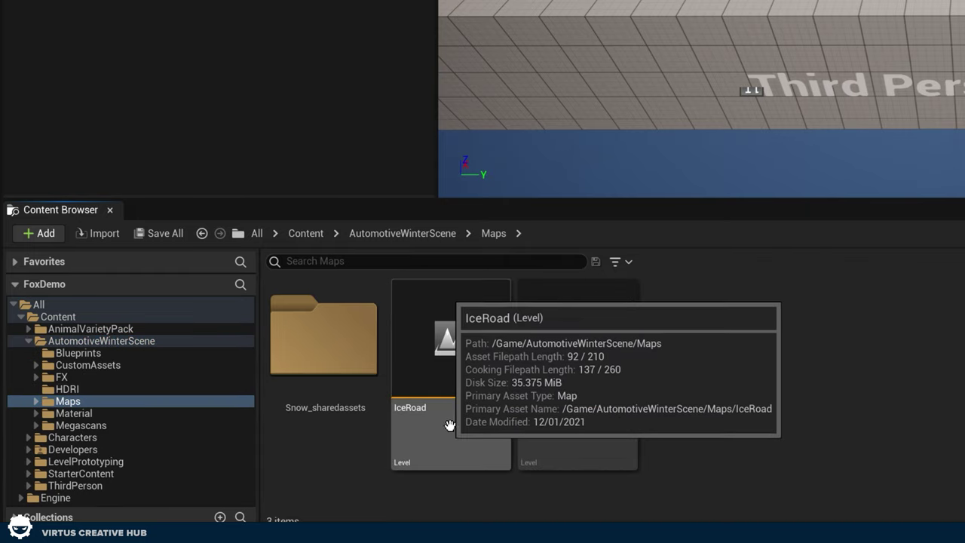
click(481, 402)
double_click(481, 402)
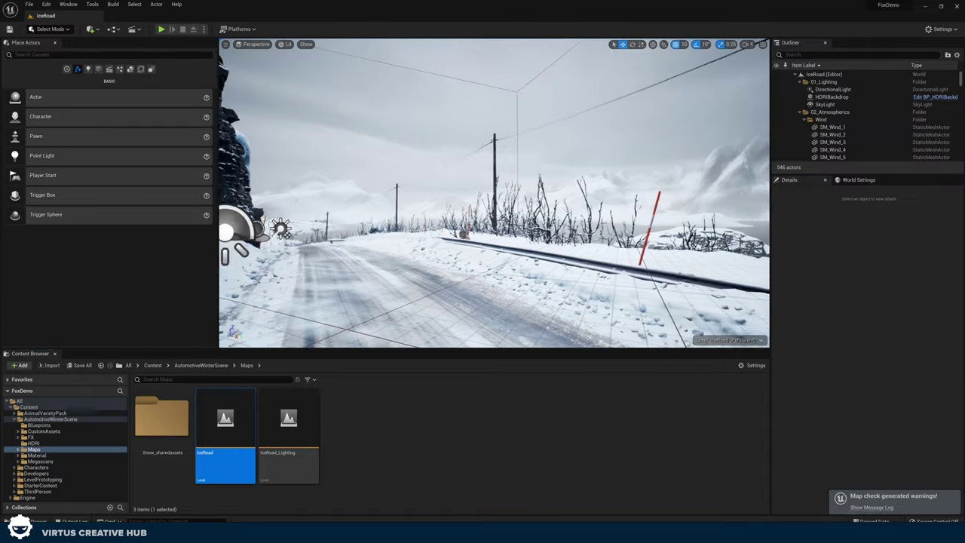
Place the SK_Fox skeletal mesh from AnimalVarietyPack/Fox/Meshes on the snowy rock ledge below the road.
right_drag(494, 193, 679, 193)
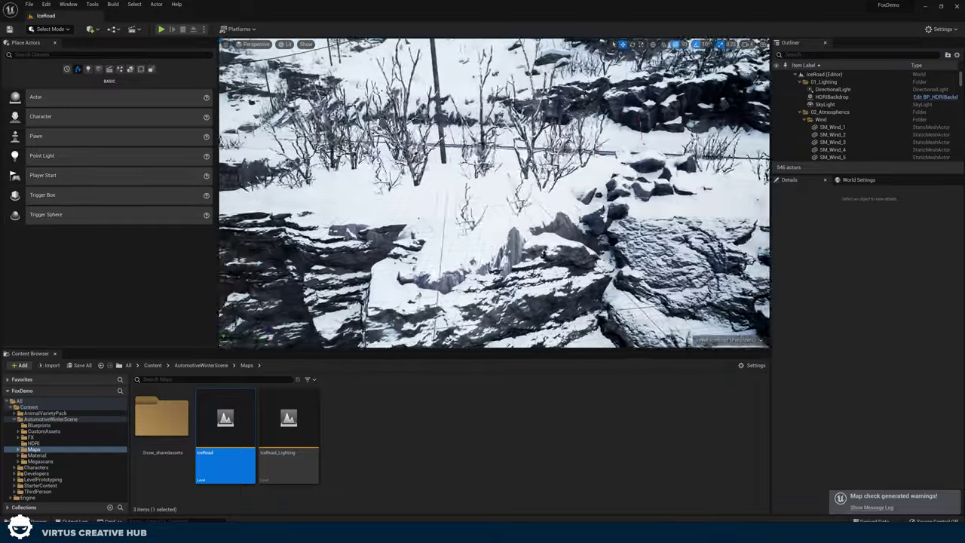
right_drag(494, 193, 554, 153)
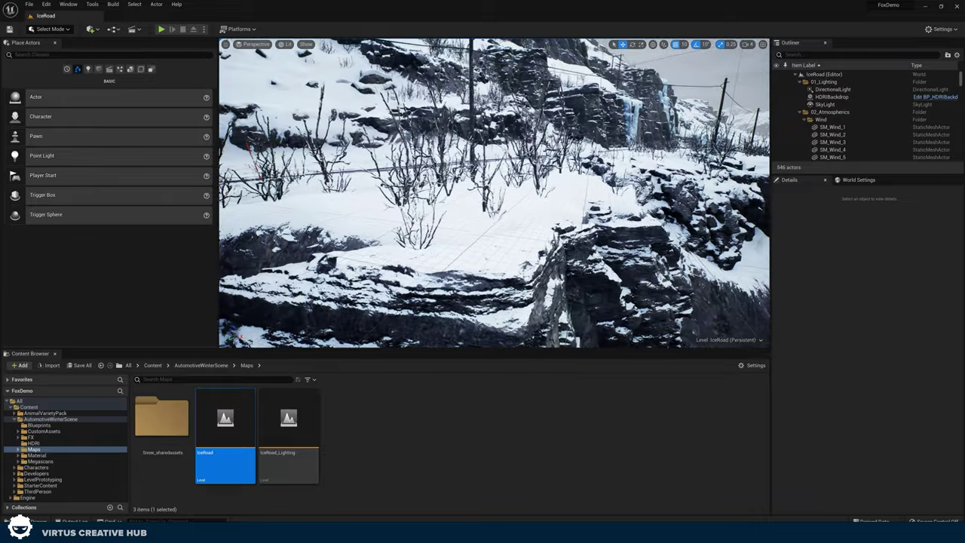
right_drag(494, 193, 434, 186)
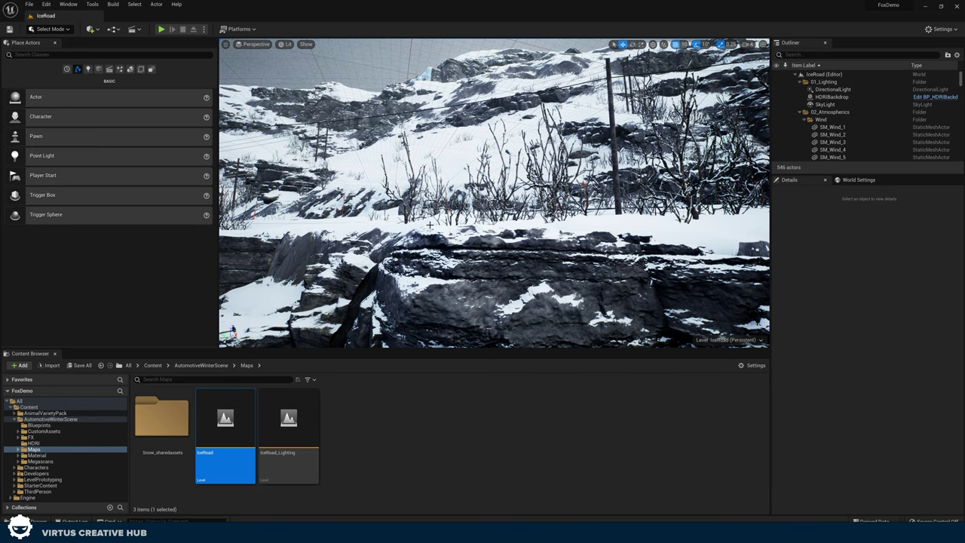
right_drag(494, 193, 501, 275)
click(52, 414)
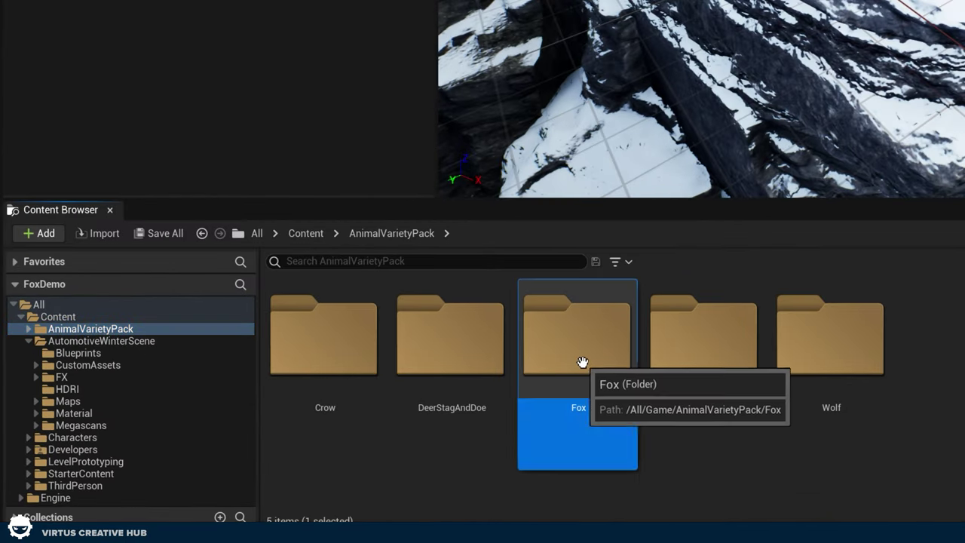
double_click(579, 363)
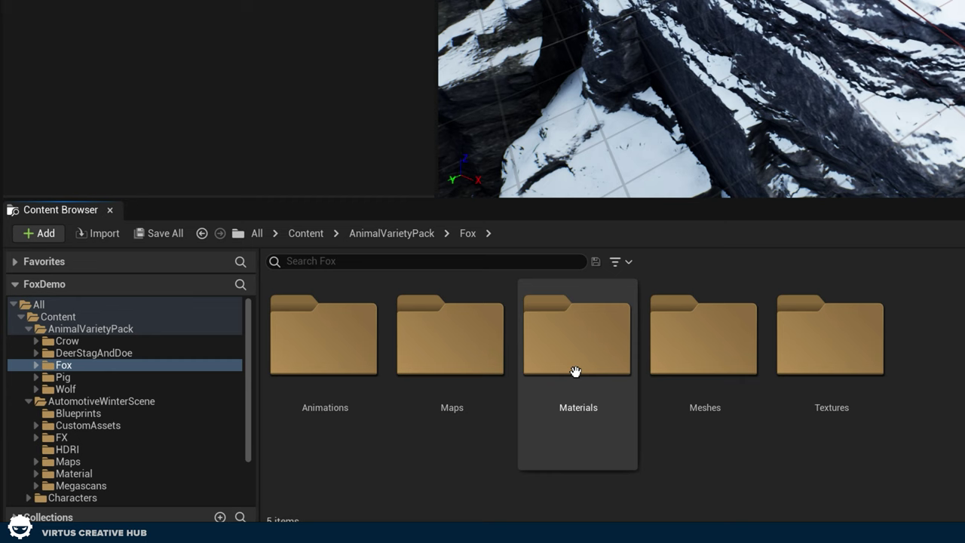
double_click(672, 380)
click(307, 386)
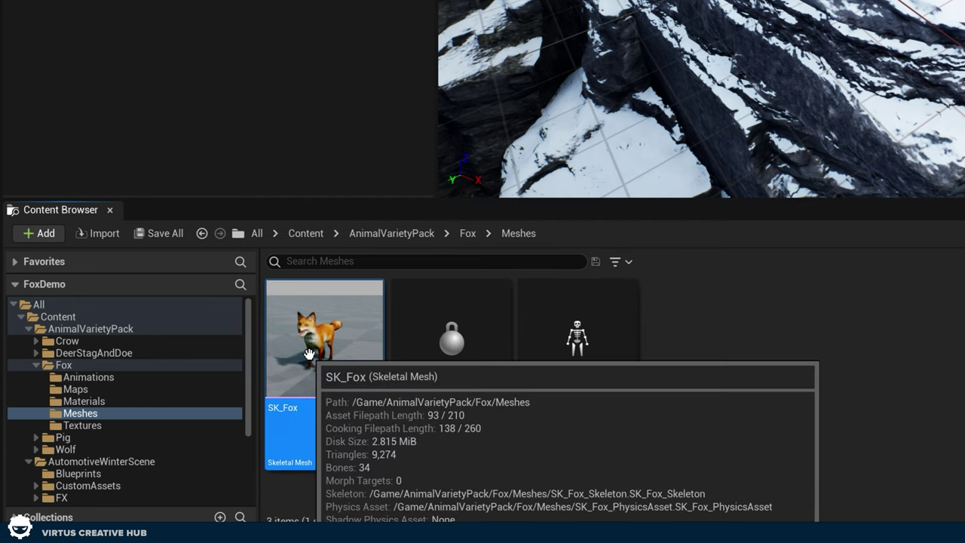
drag(312, 369, 482, 204)
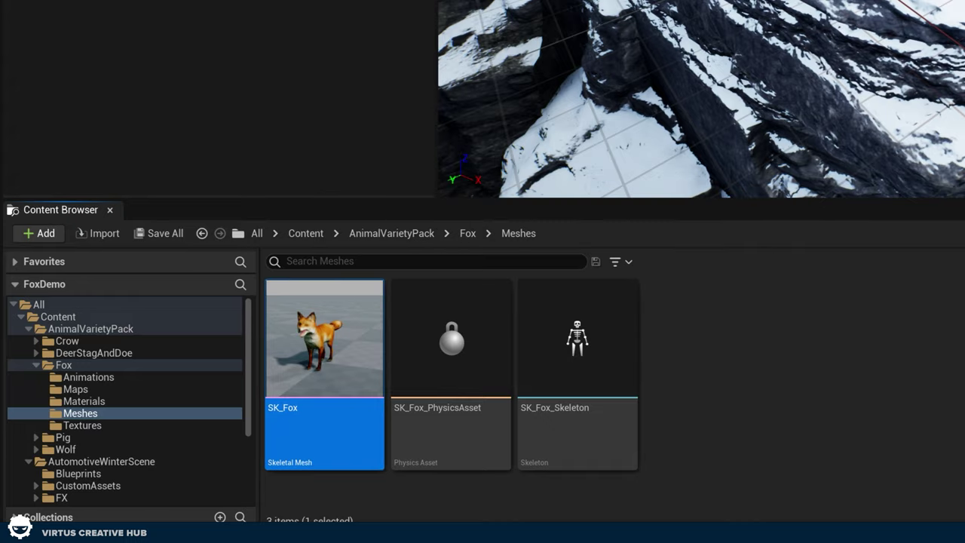
key(f)
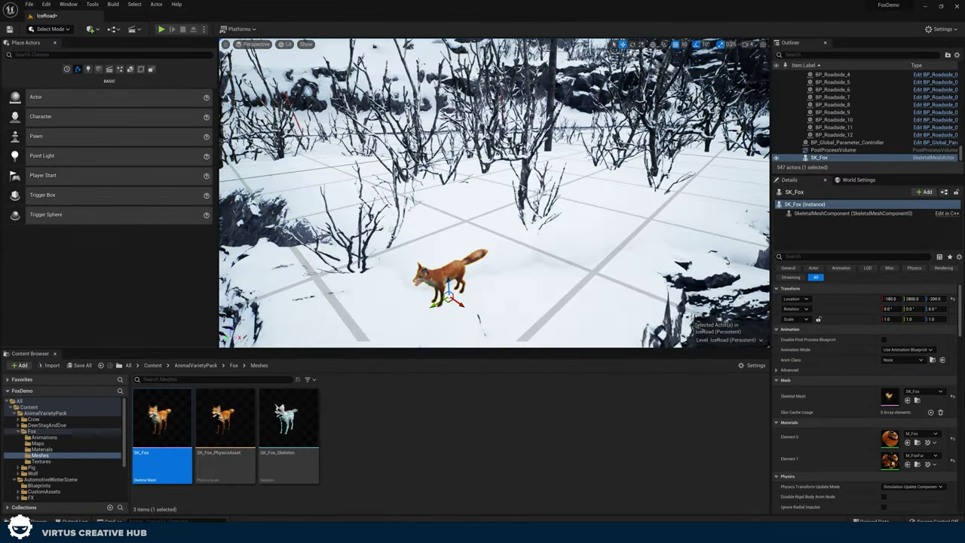
Move the fox along the snowy ledge to about X -140, Y 2690, Z -200.
scroll(475, 239, down, 5)
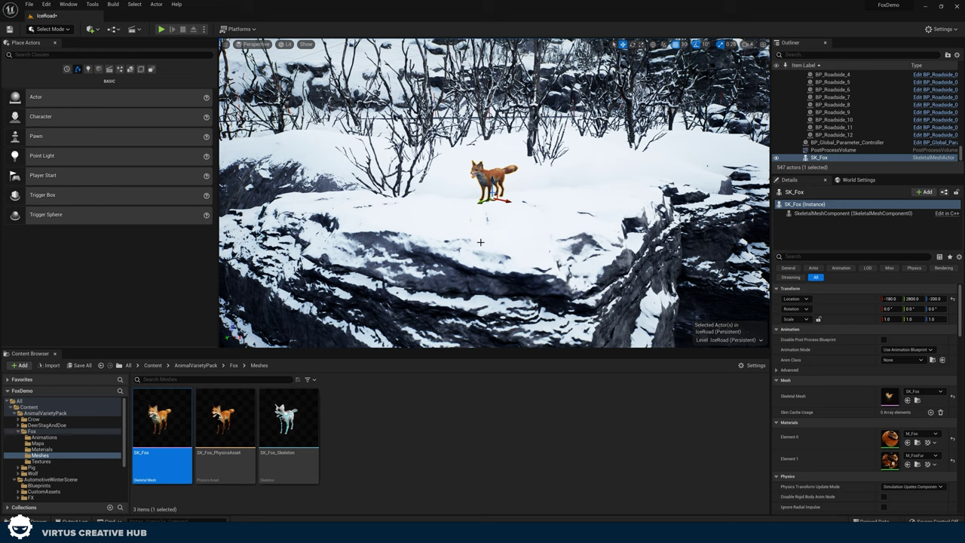
right_drag(480, 242, 483, 240)
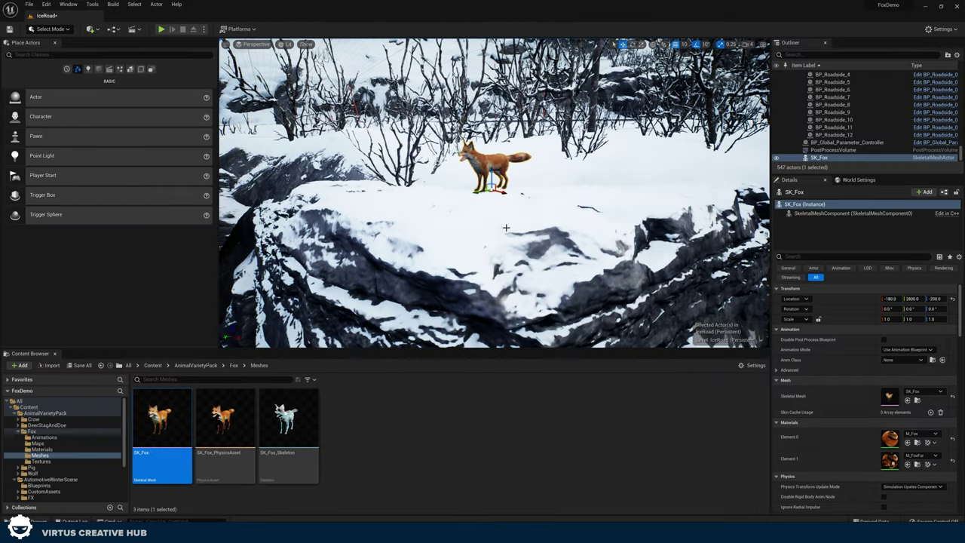
right_drag(508, 219, 512, 196)
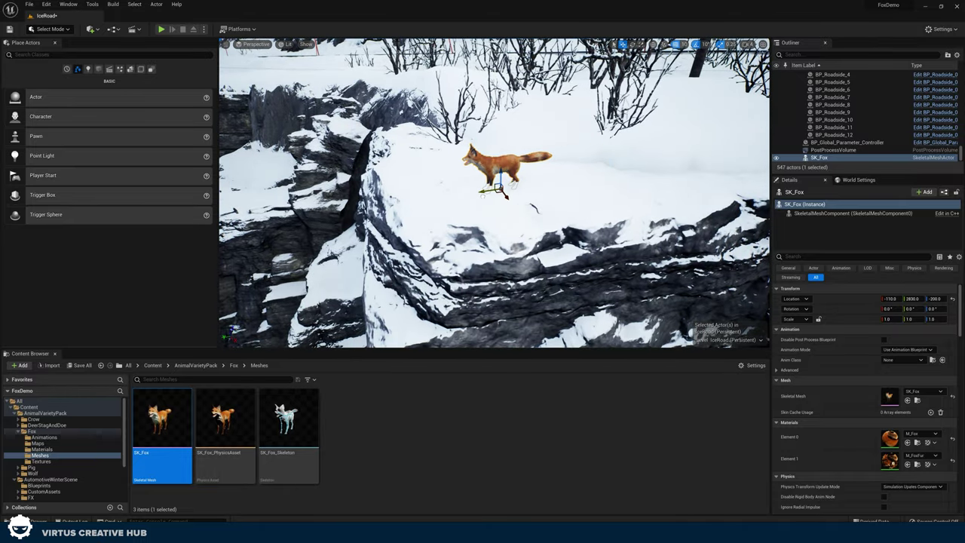
drag(451, 196, 442, 197)
right_drag(460, 184, 547, 189)
alt+drag(459, 184, 405, 172)
right_drag(466, 196, 480, 221)
alt+drag(480, 221, 532, 202)
mouse_move(498, 220)
right_down()
mouse_move(483, 203)
mouse_move(498, 222)
right_up()
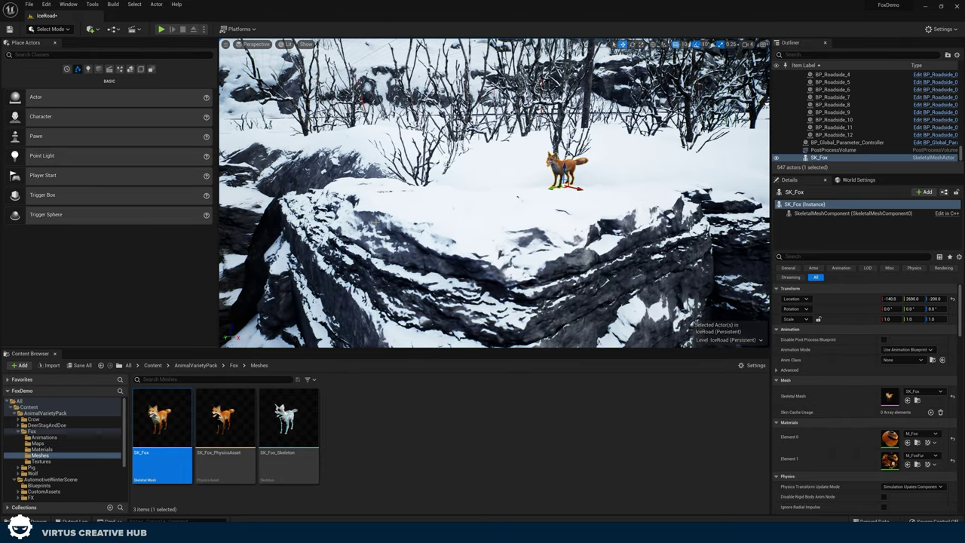
Start adding a level sequence and create a Shots folder in Content as its save location.
click(135, 29)
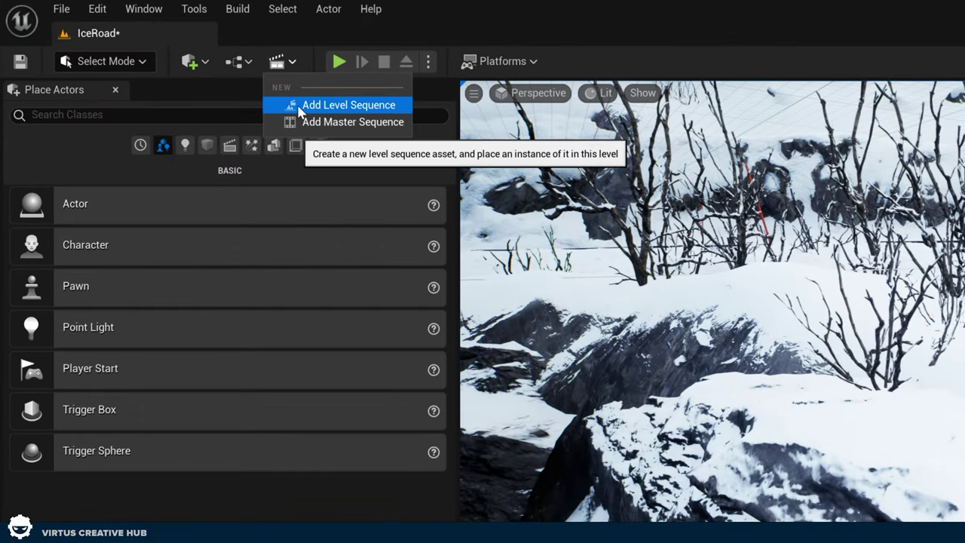
click(300, 106)
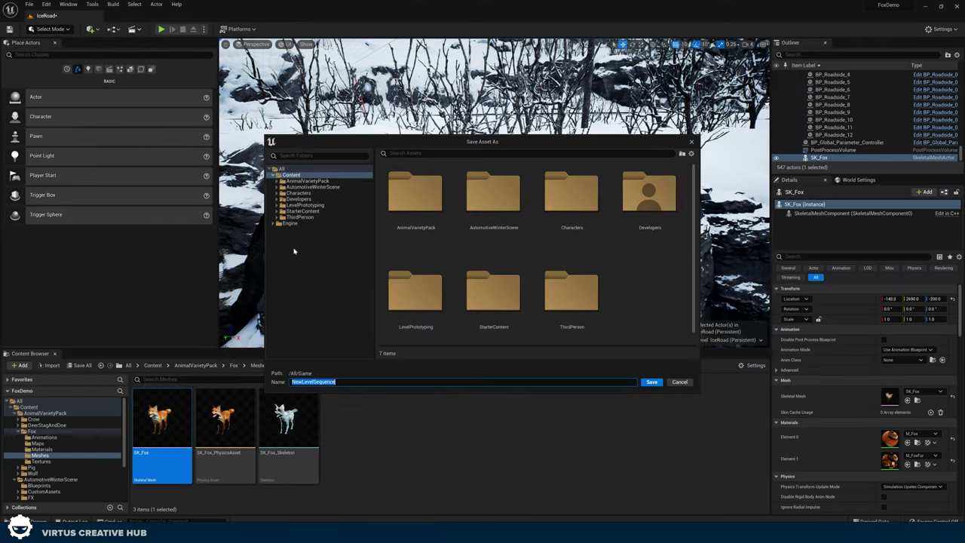
click(632, 275)
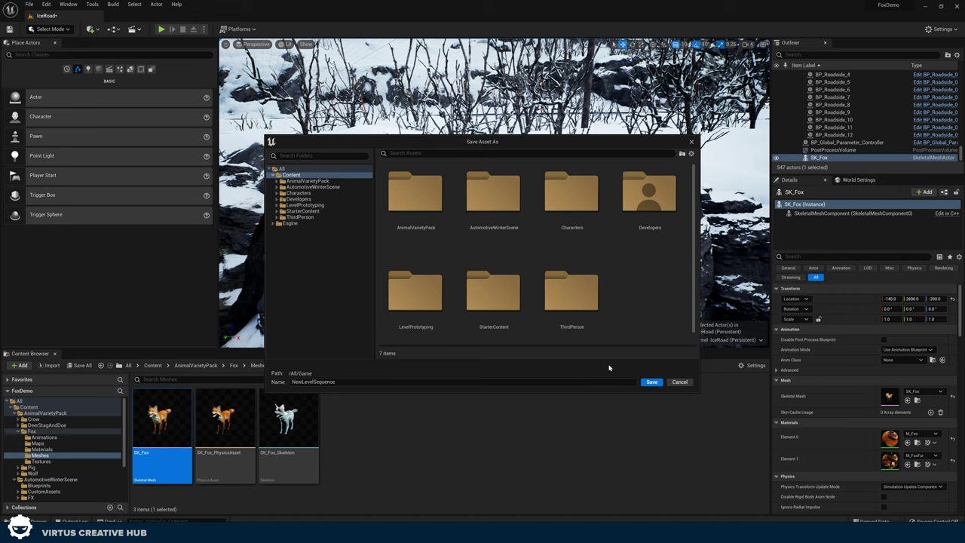
right_click(636, 281)
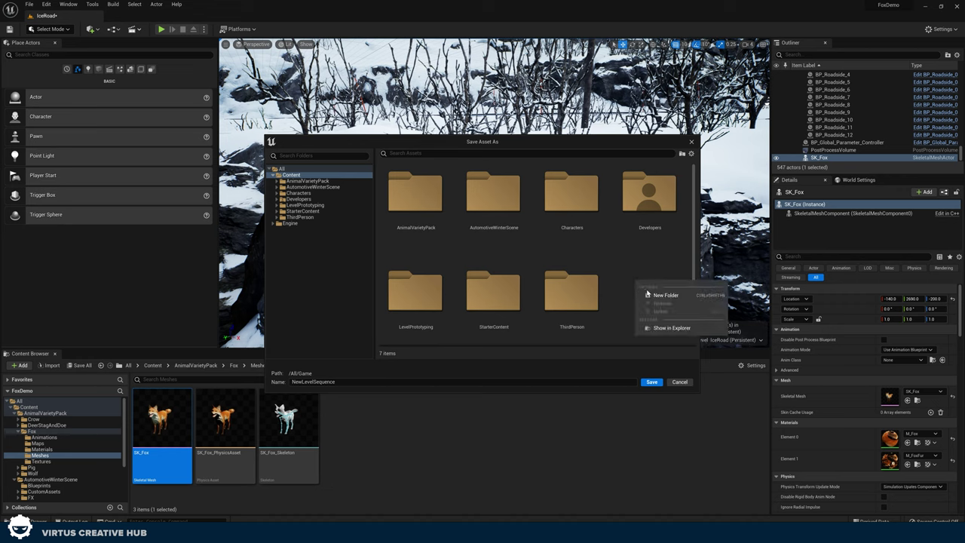
click(648, 298)
text(S)
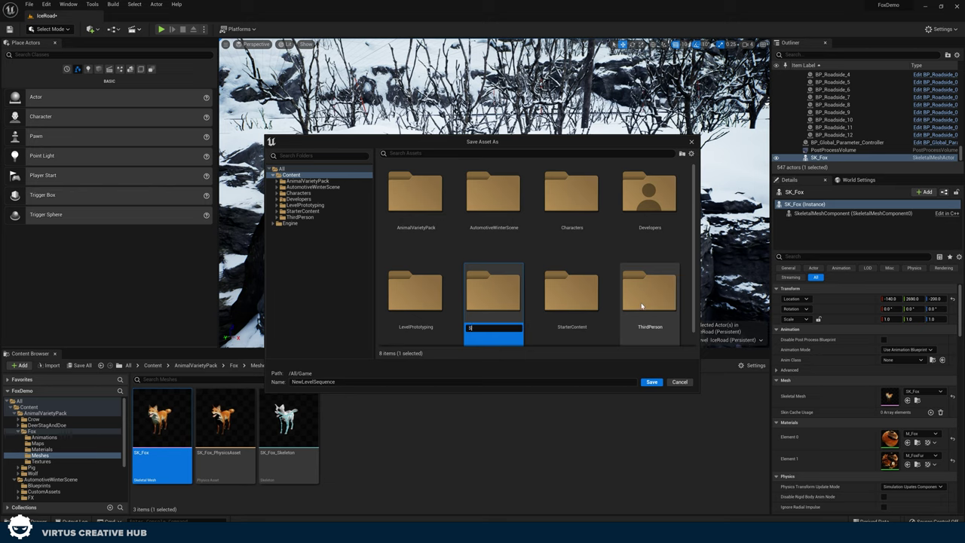
text(hots)
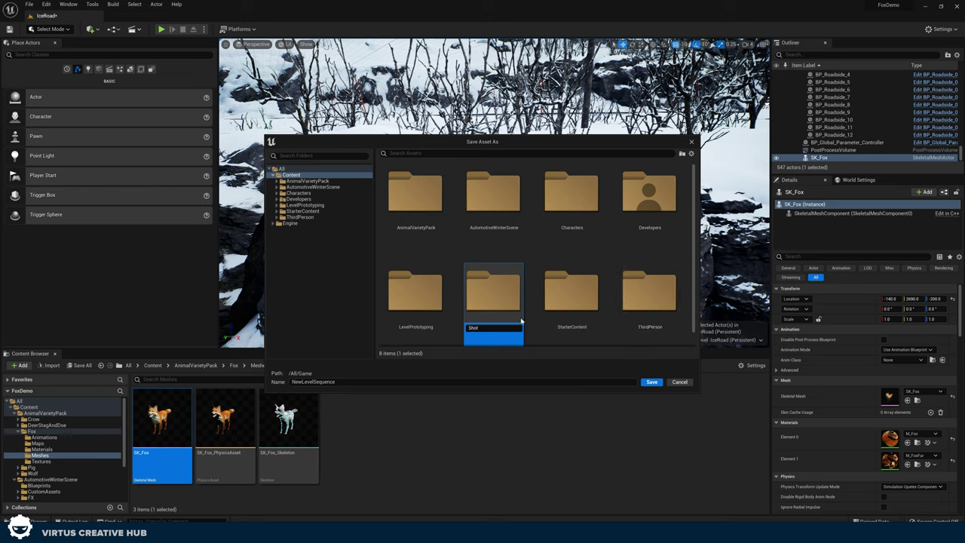
key(Return)
double_click(491, 283)
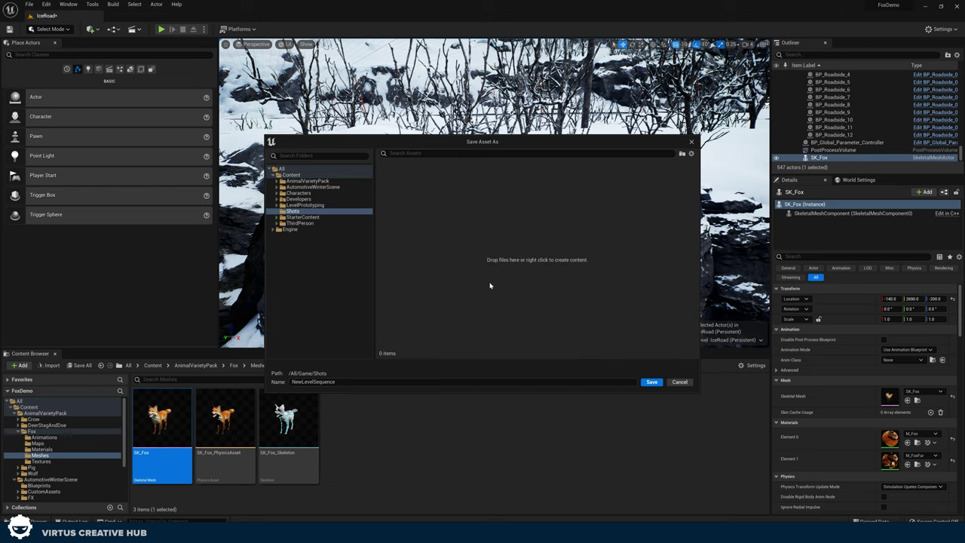
Name the level sequence Shot_001 and save it in the Shots folder.
right_click(451, 259)
click(383, 336)
click(343, 383)
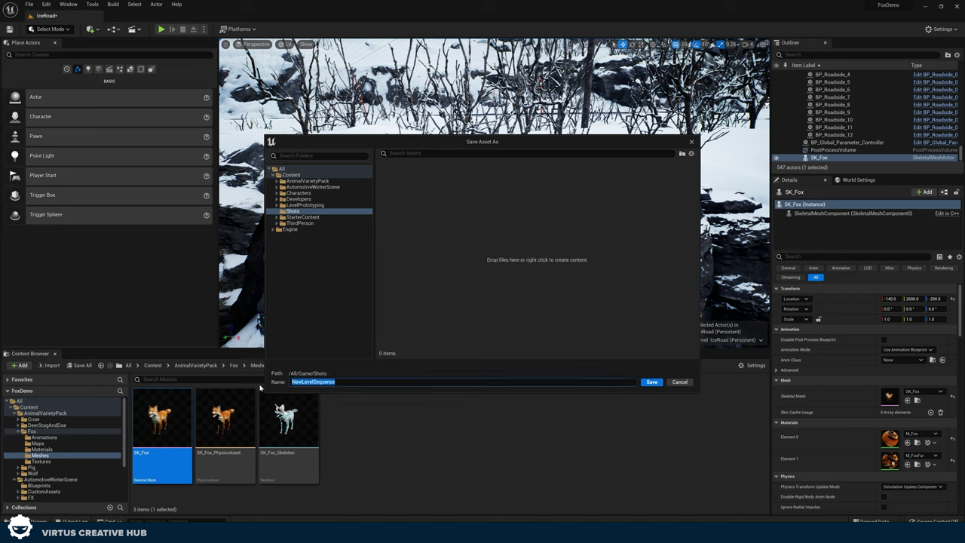
text(Shot_00`1)
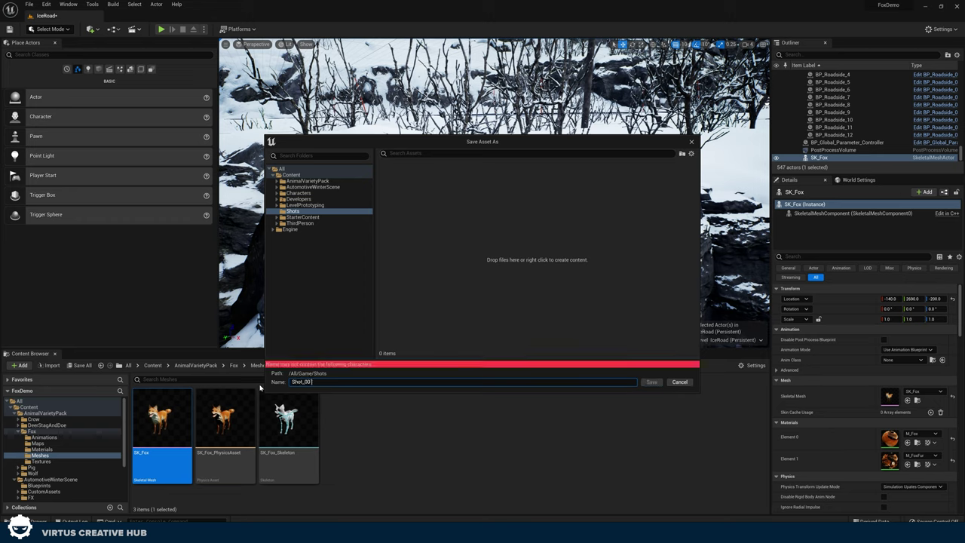
key(BackSpace)
text(1)
click(641, 383)
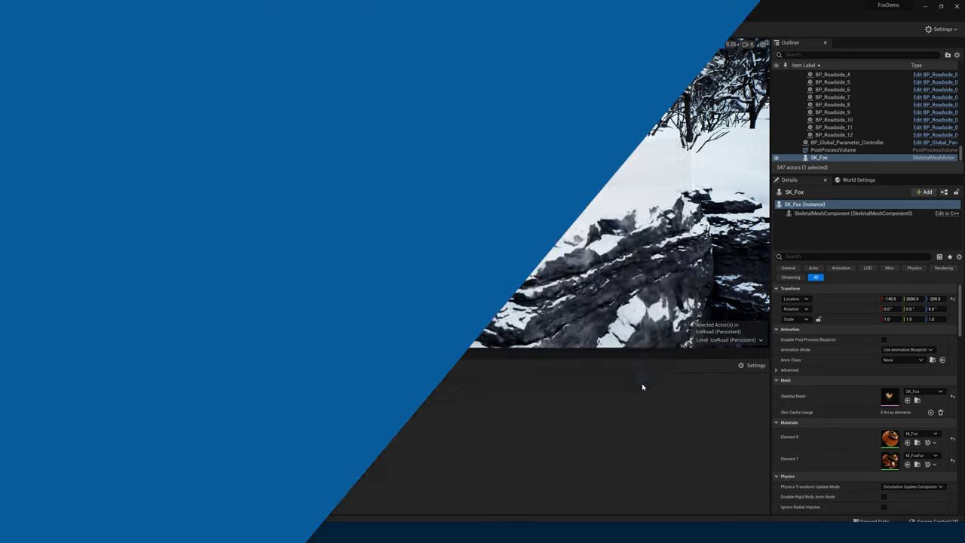
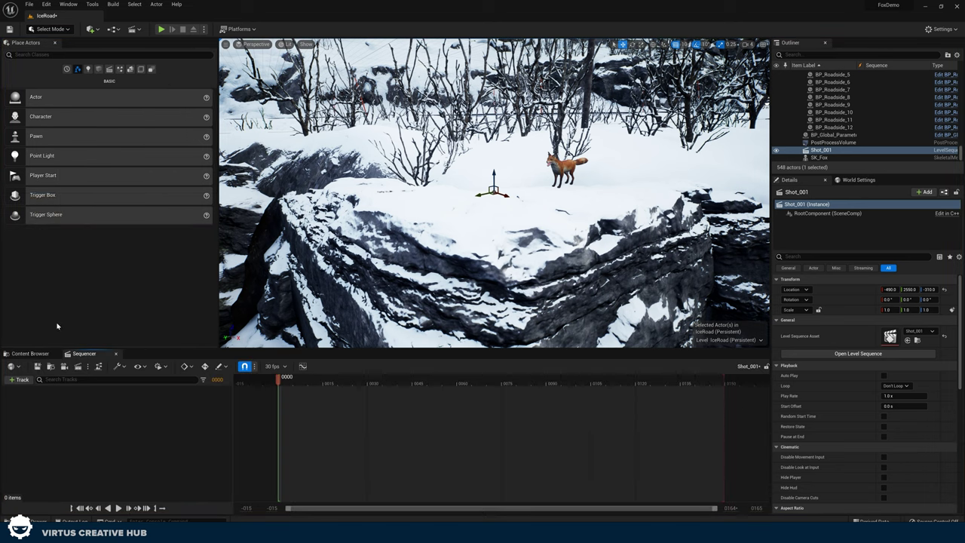
Add the SK_Fox actor to the Shot_001 sequence and expand its Transform track.
click(561, 167)
drag(521, 196, 559, 209)
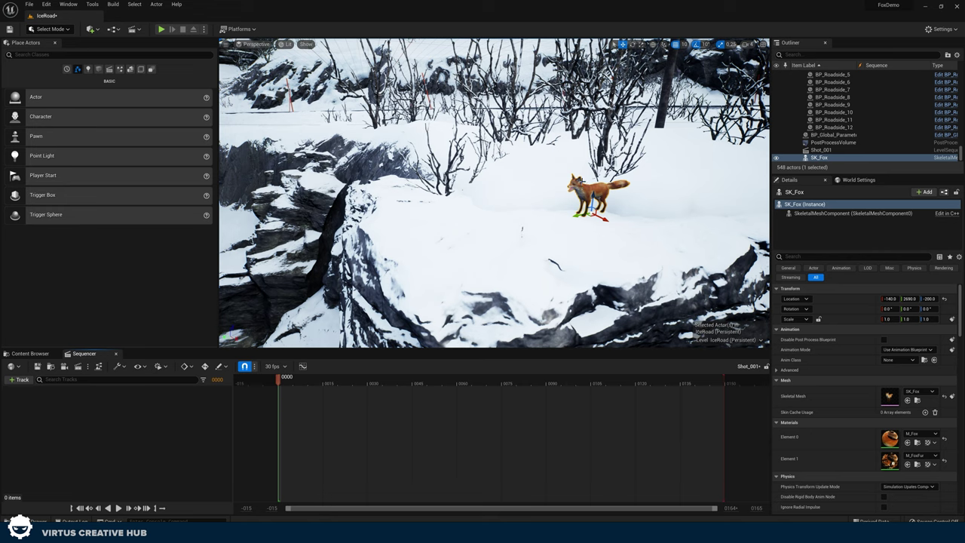
click(21, 379)
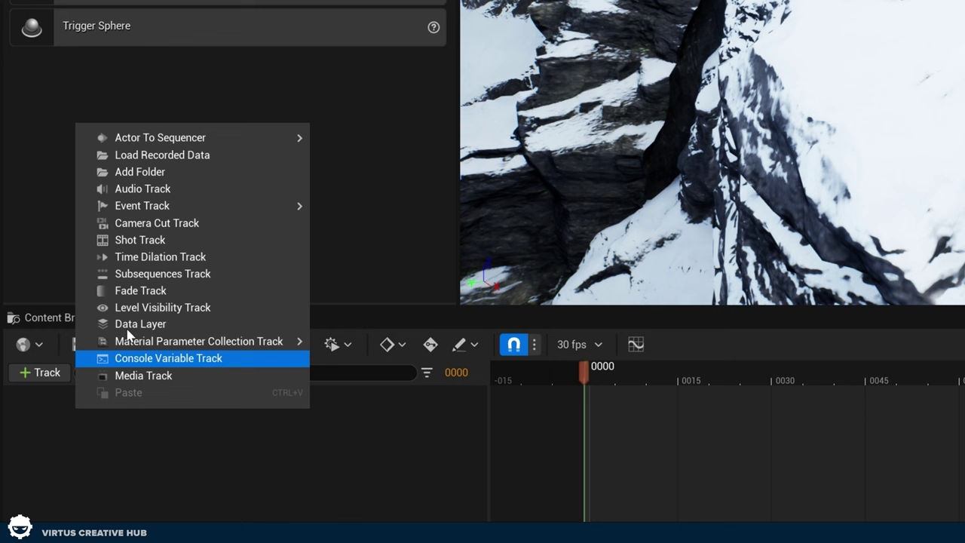
mouse_move(151, 206)
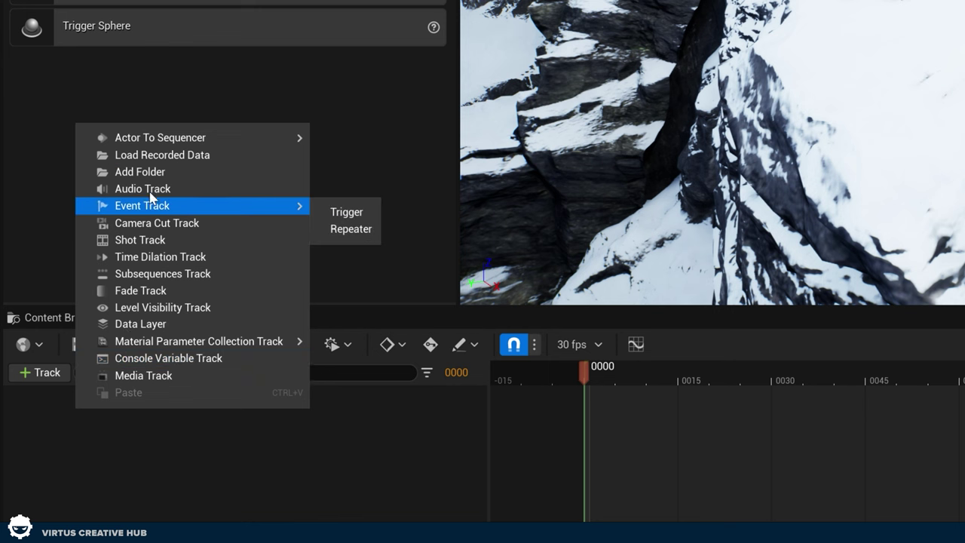
mouse_move(146, 136)
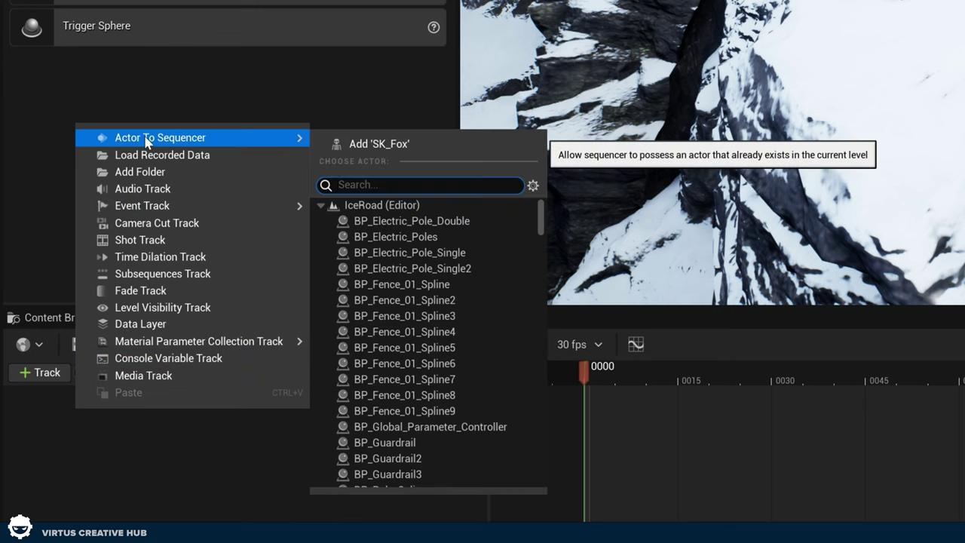
click(375, 144)
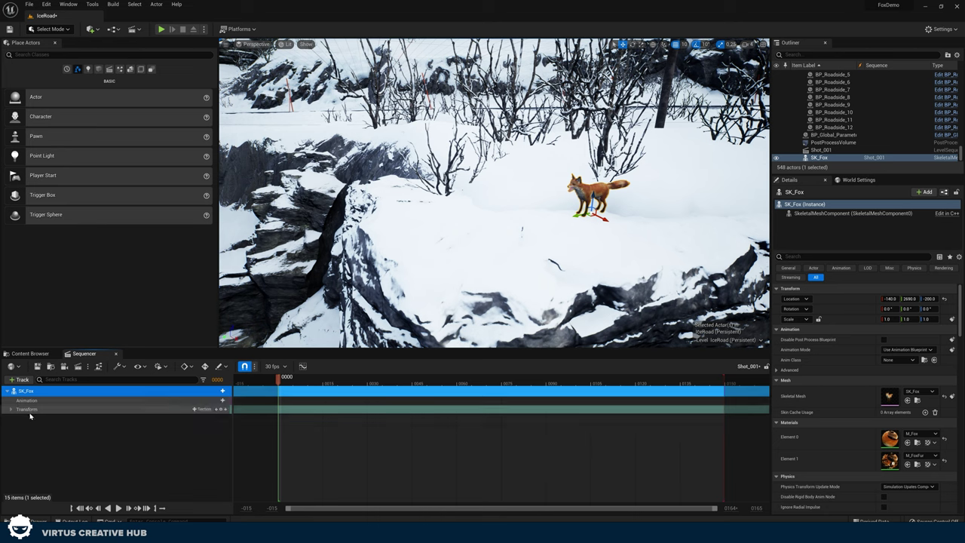
click(14, 411)
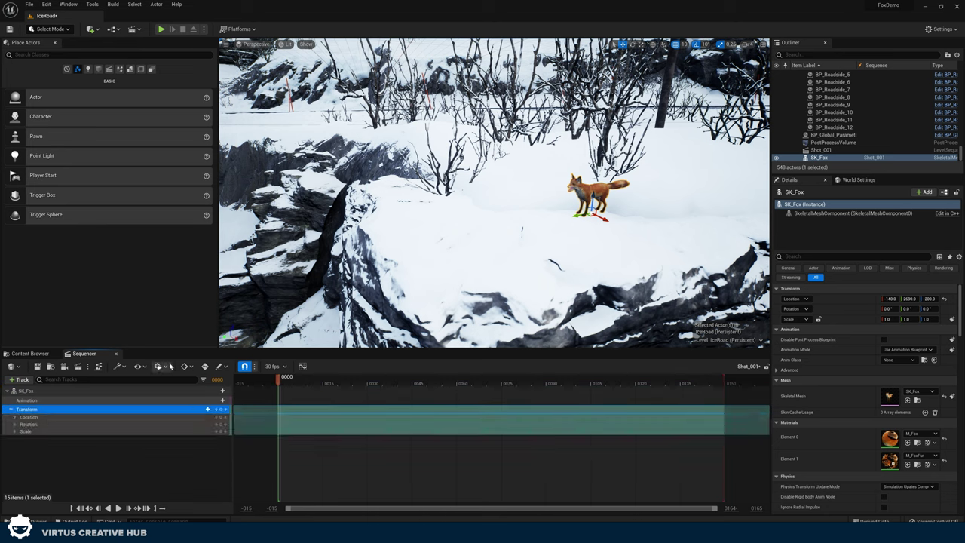
drag(278, 382, 280, 405)
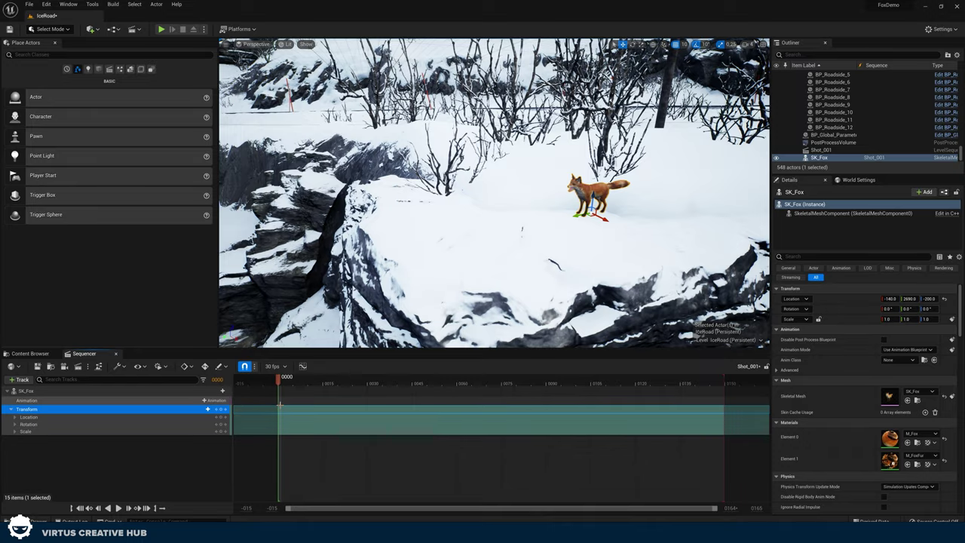
Move the fox along the snowy ledge to about X -90, Y 2700, Z -200.
right_drag(430, 301, 520, 324)
key(w)
key(s)
right_drag(490, 215, 458, 249)
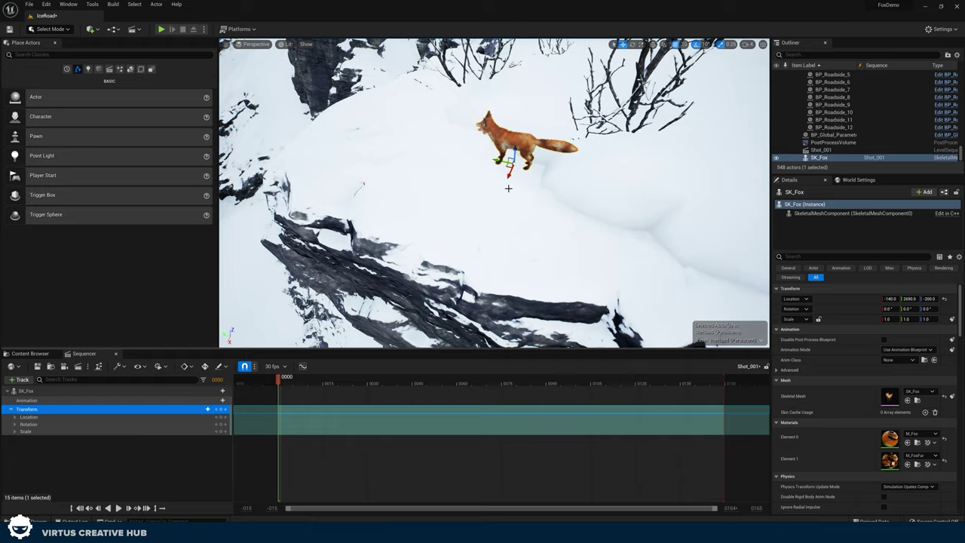
mouse_move(508, 189)
right_down()
mouse_move(501, 186)
mouse_move(513, 155)
mouse_move(520, 181)
mouse_move(508, 188)
right_up()
key(s)
key(w)
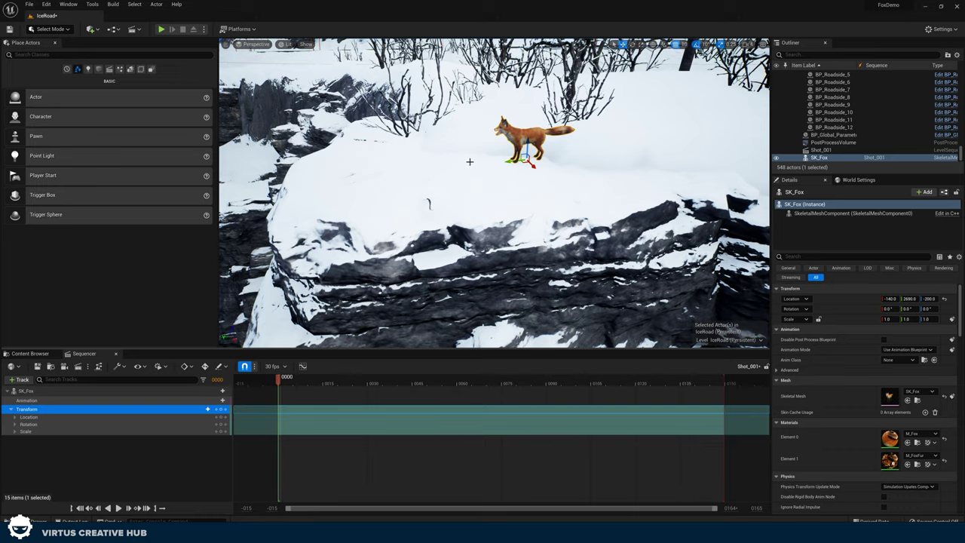
right_drag(475, 211, 494, 230)
key(w)
key(s)
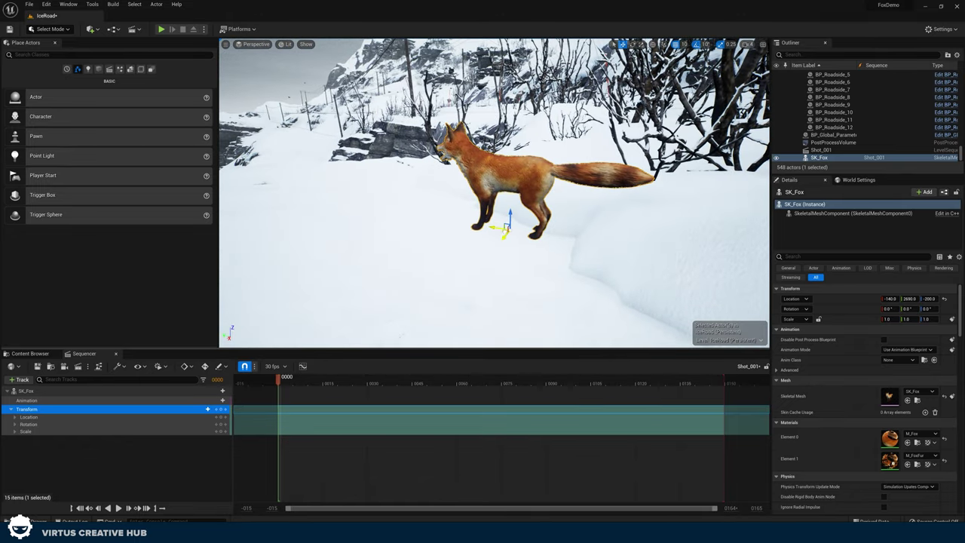
drag(505, 230, 440, 274)
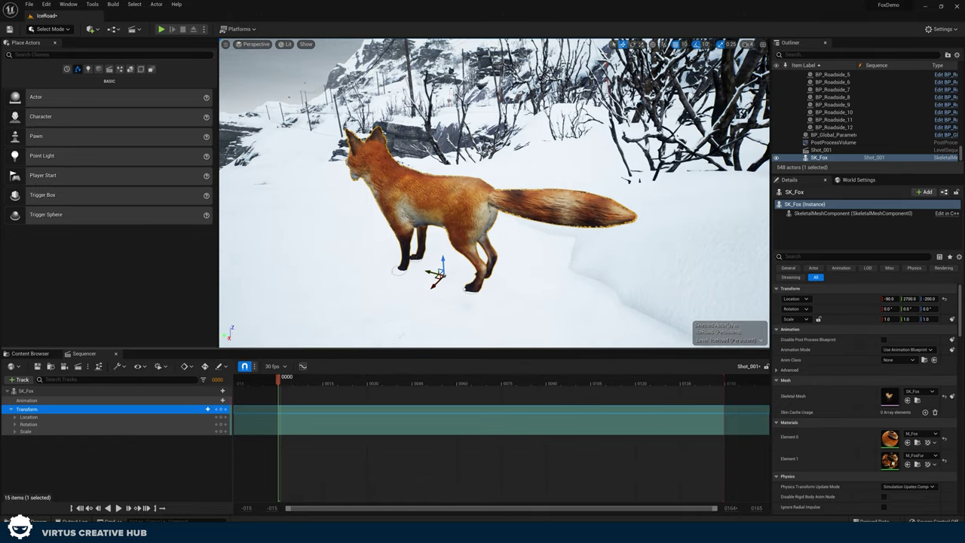
Examine the fox's placement on the snowy ledge from farther away.
key(a)
right_drag(440, 274, 536, 296)
key(s)
key(w)
key(s)
key(s)
key(w)
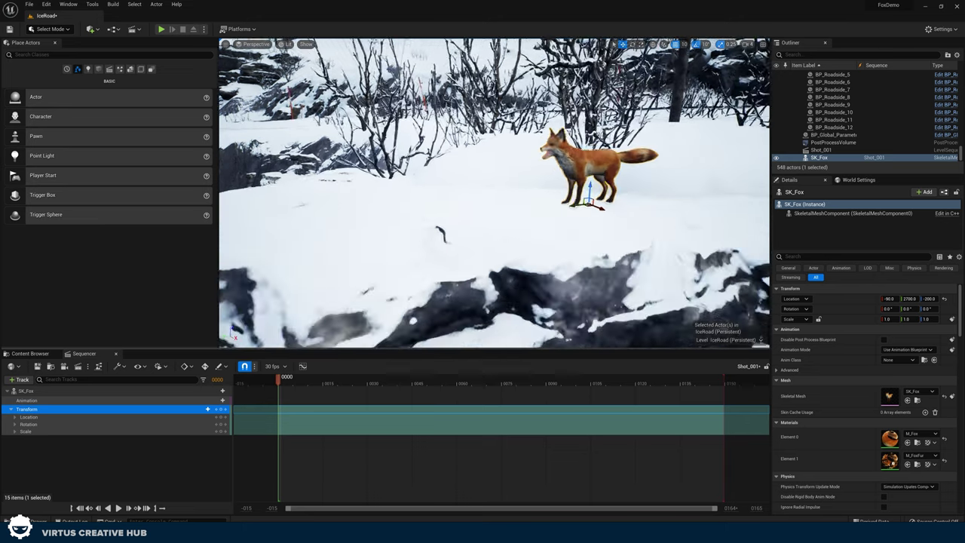
right_drag(502, 197, 499, 197)
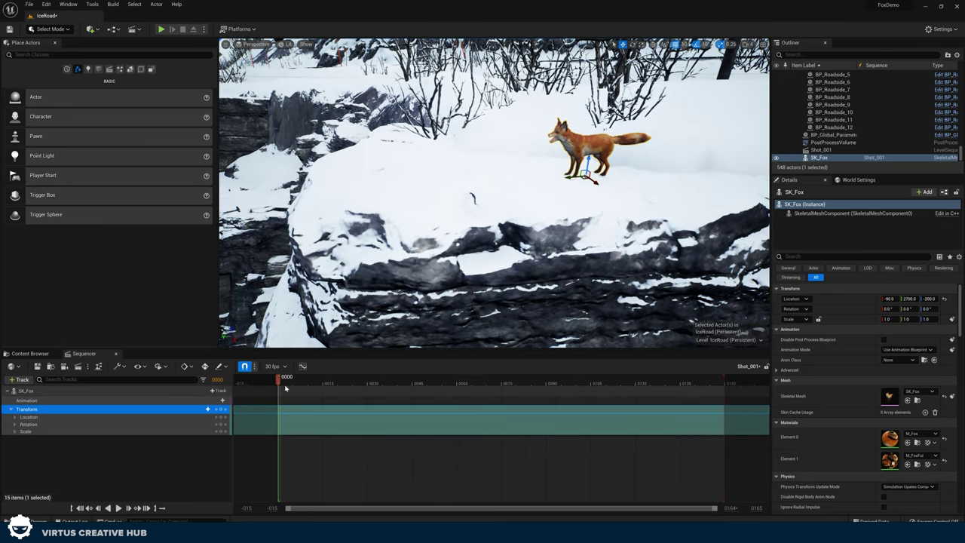
Add the ANIM_Fox_Run animation to the SK_Fox track, starting at frame 0.
click(219, 400)
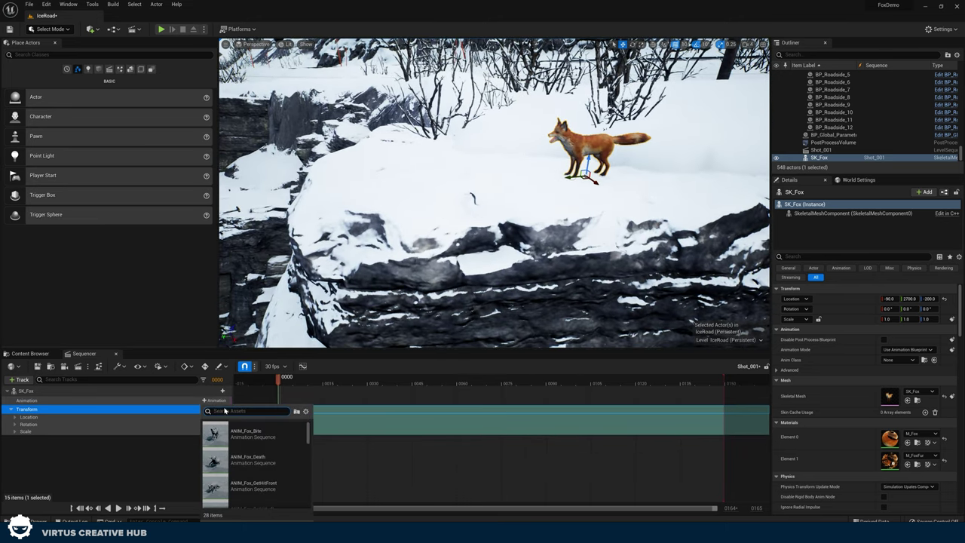
click(212, 401)
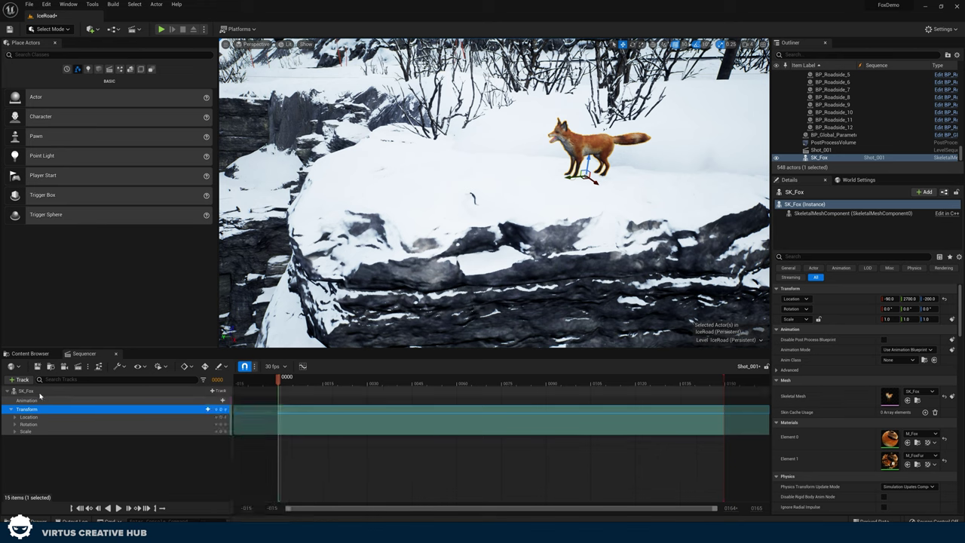
click(218, 391)
mouse_move(229, 410)
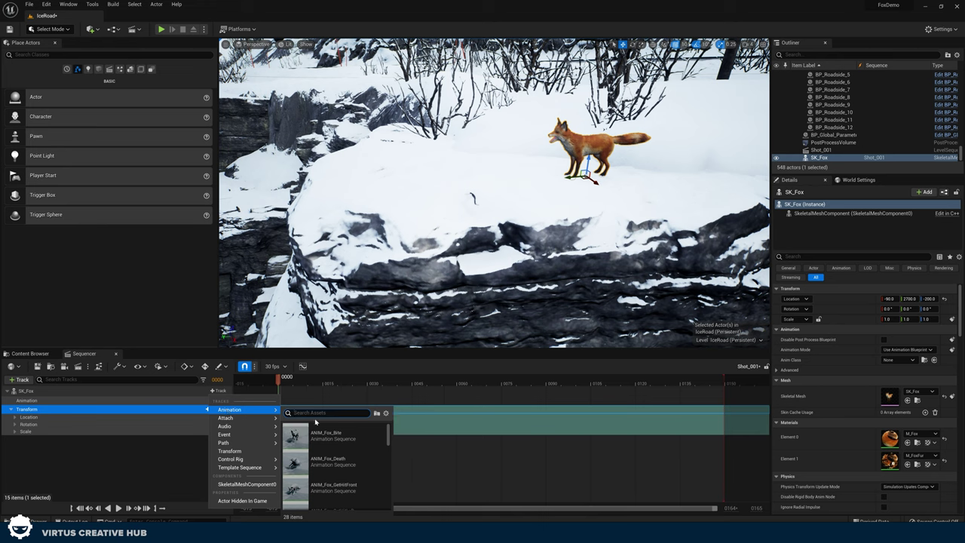
scroll(347, 453, down, 2)
scroll(358, 453, down, 3)
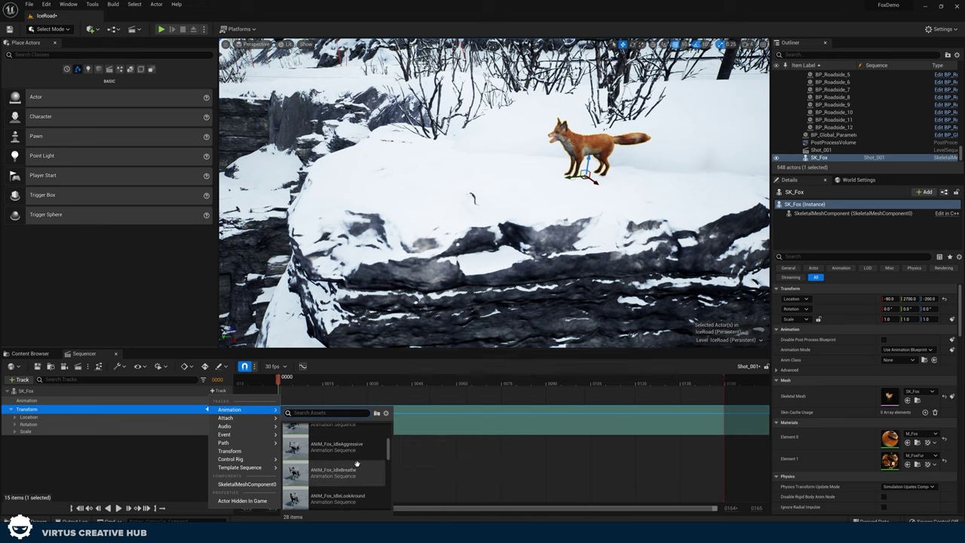
scroll(357, 469, down, 5)
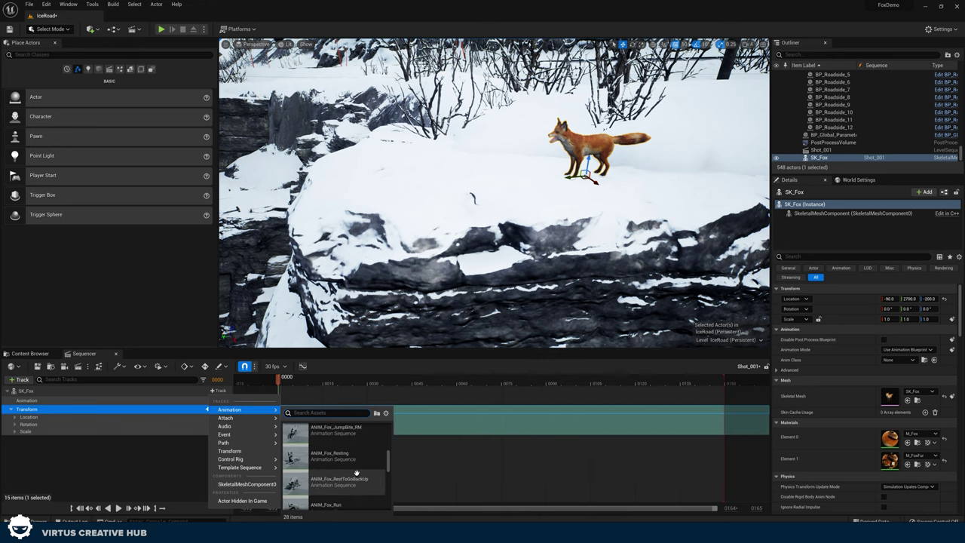
scroll(348, 473, down, 1)
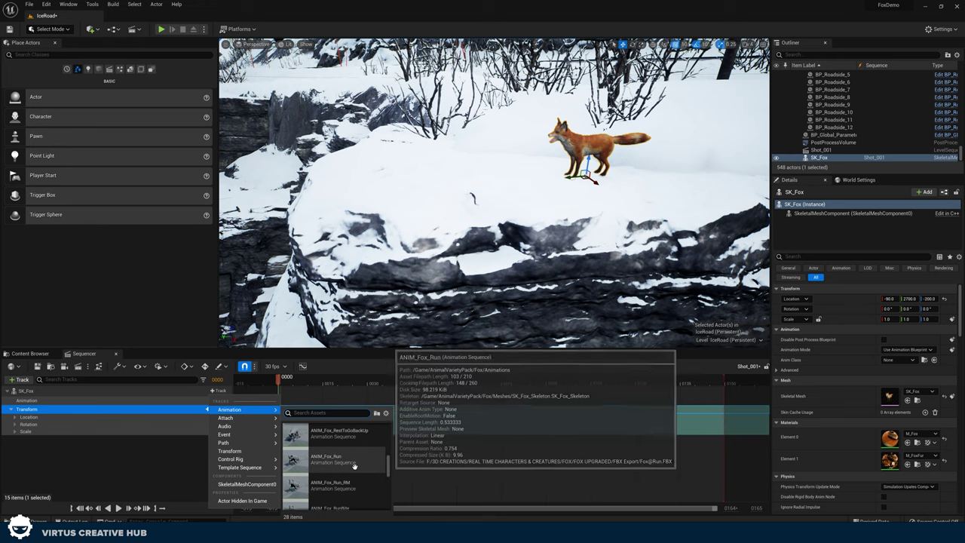
click(346, 462)
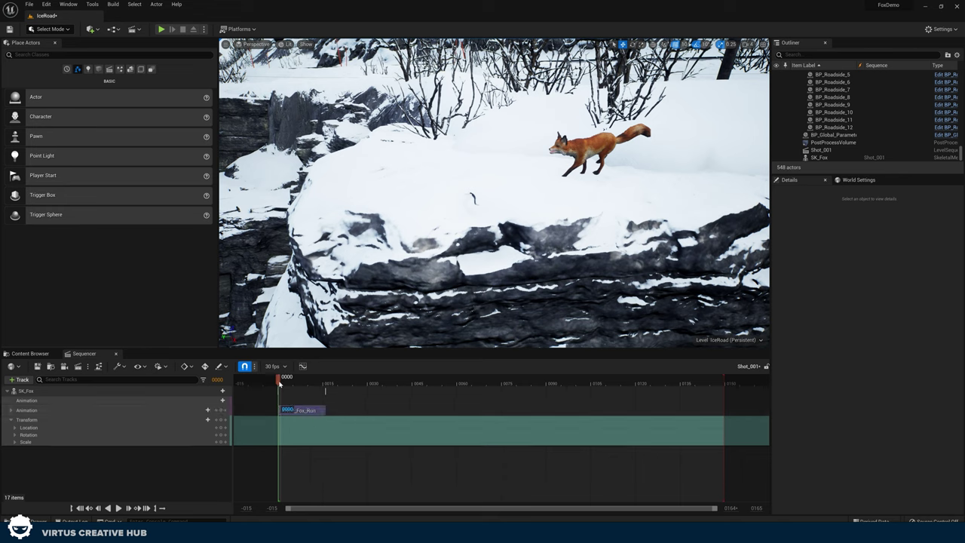
Play the fox's run animation from the start and return the playhead to frame 0.
drag(279, 384, 280, 384)
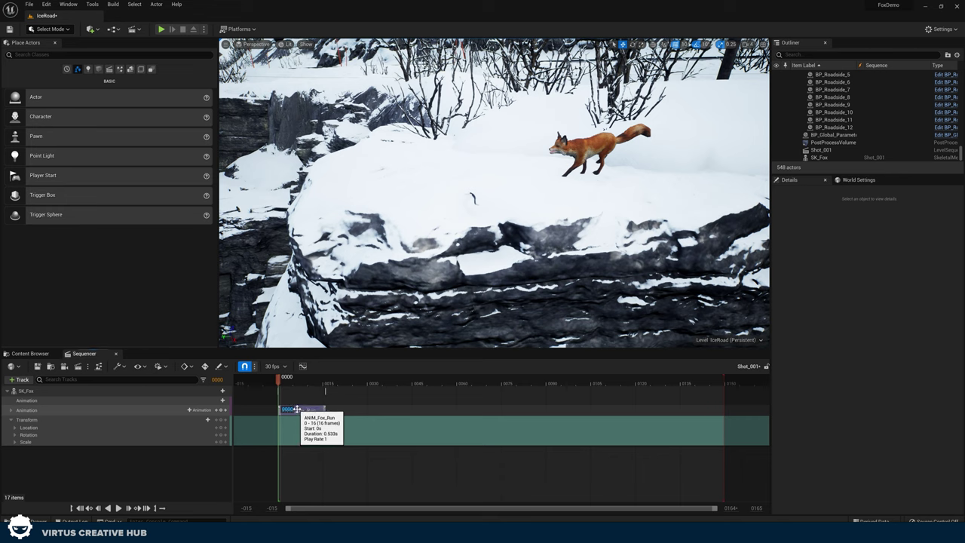
key(space)
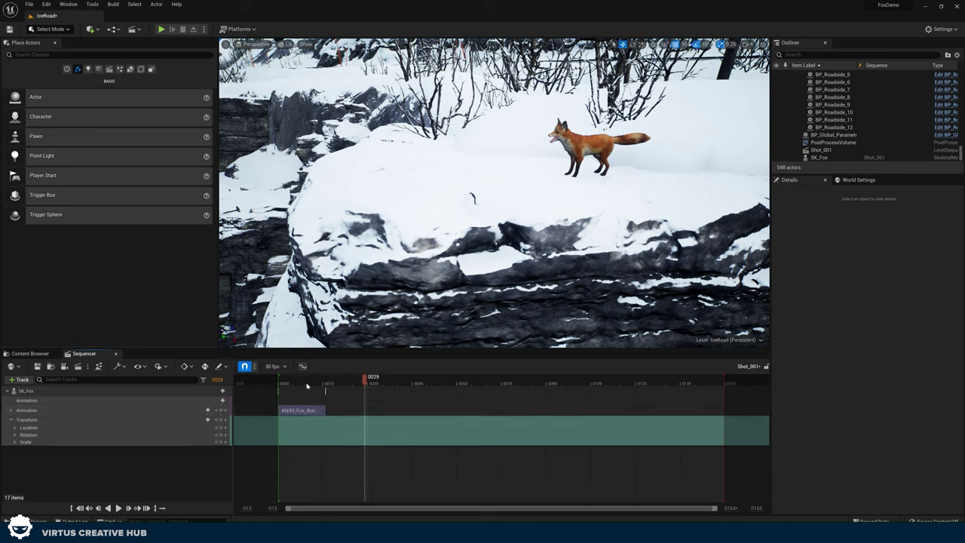
click(282, 384)
key(space)
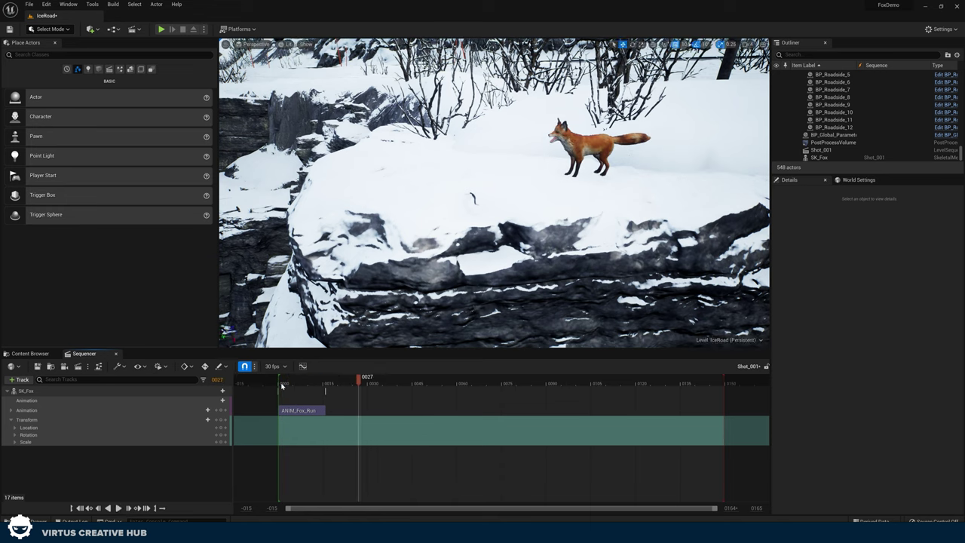
key(space)
key(space)
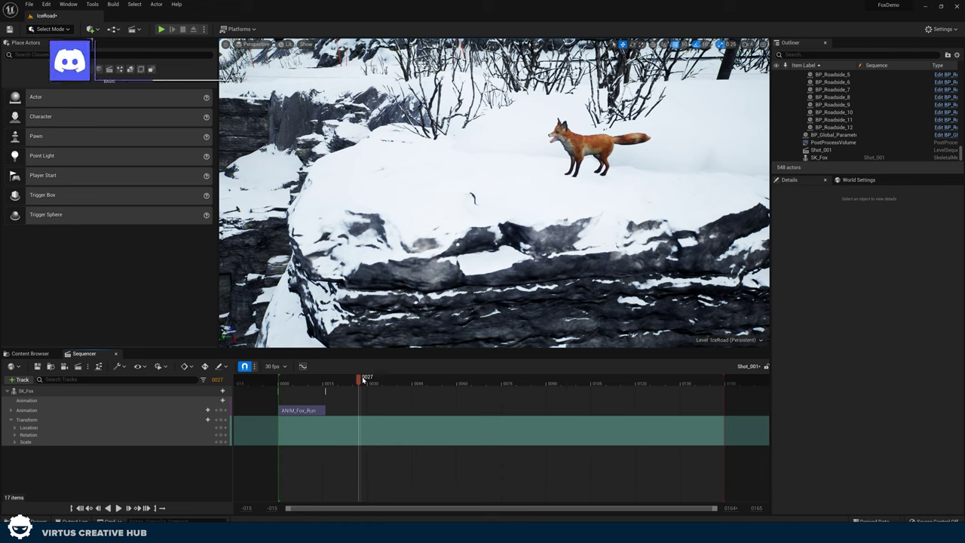
click(279, 389)
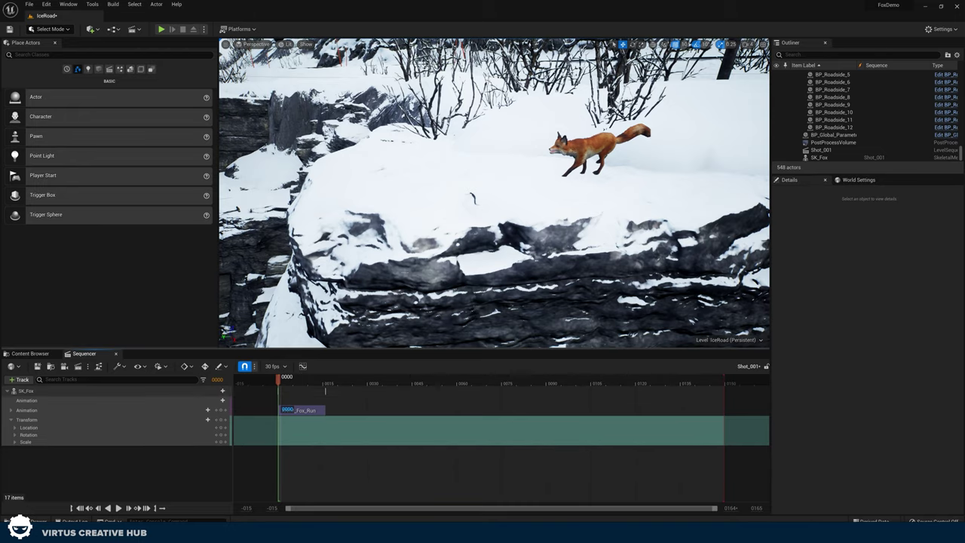
Expand the fox's Location channels and add X, Y and Z keyframes at frame 0.
key(w)
mouse_move(453, 249)
right_down()
mouse_move(469, 221)
mouse_move(441, 223)
mouse_move(471, 253)
mouse_move(475, 273)
mouse_move(449, 245)
right_up()
key(s)
key(s)
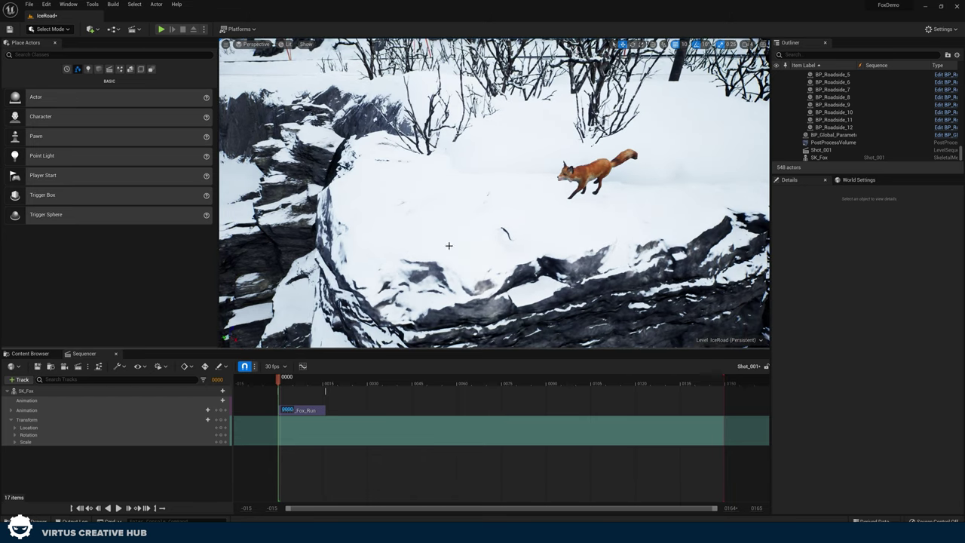
click(15, 427)
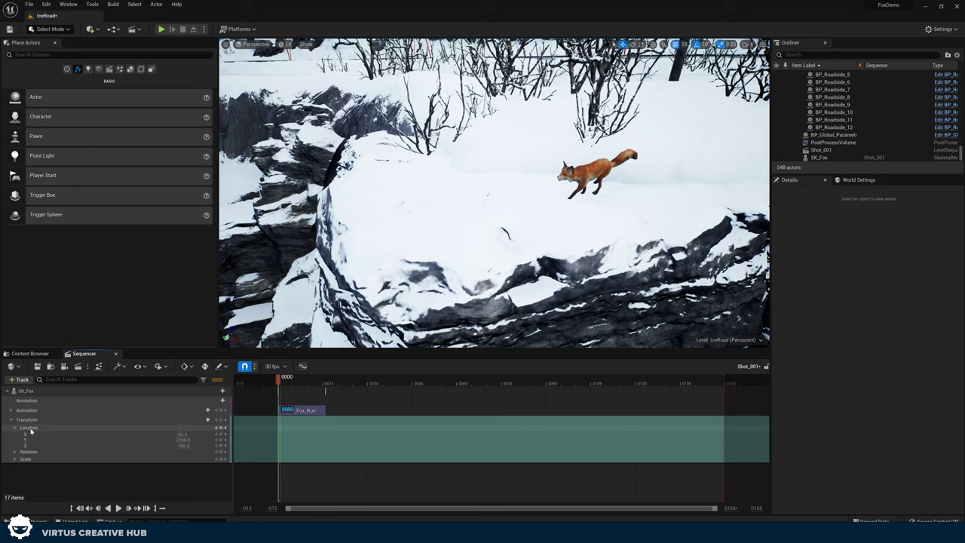
mouse_move(279, 385)
mouse_down()
mouse_move(298, 385)
mouse_move(279, 384)
mouse_up()
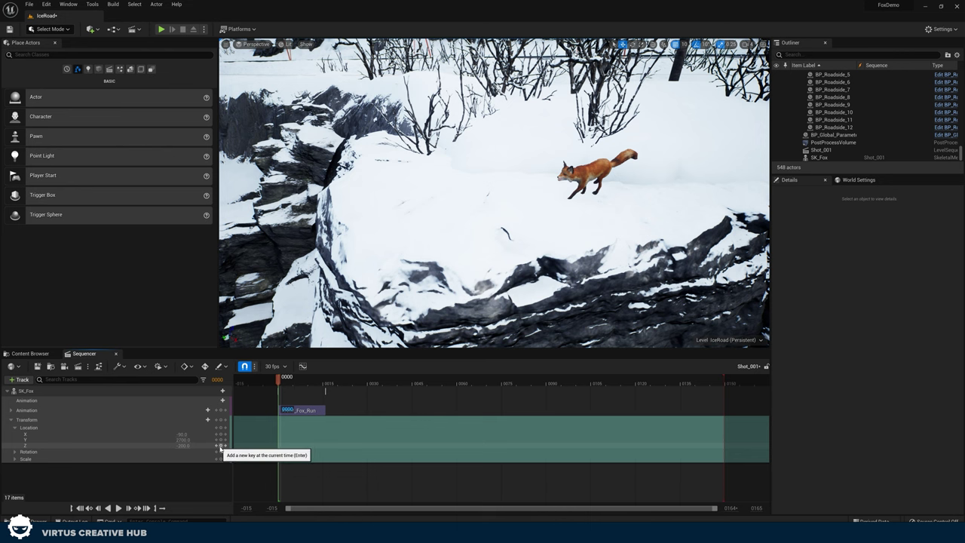
click(221, 447)
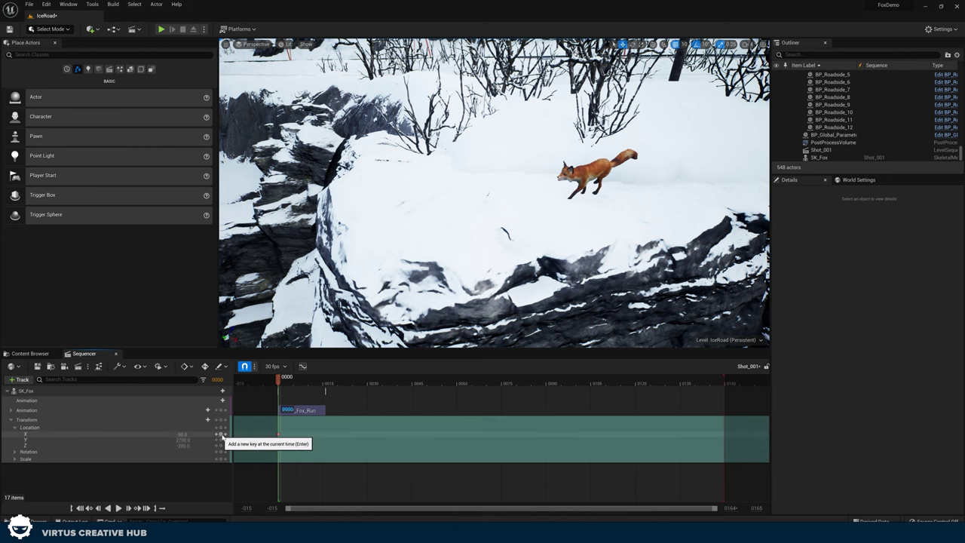
Add X, Y and Z location keyframes for SK_Fox at frame 16, the end of the run clip.
click(275, 391)
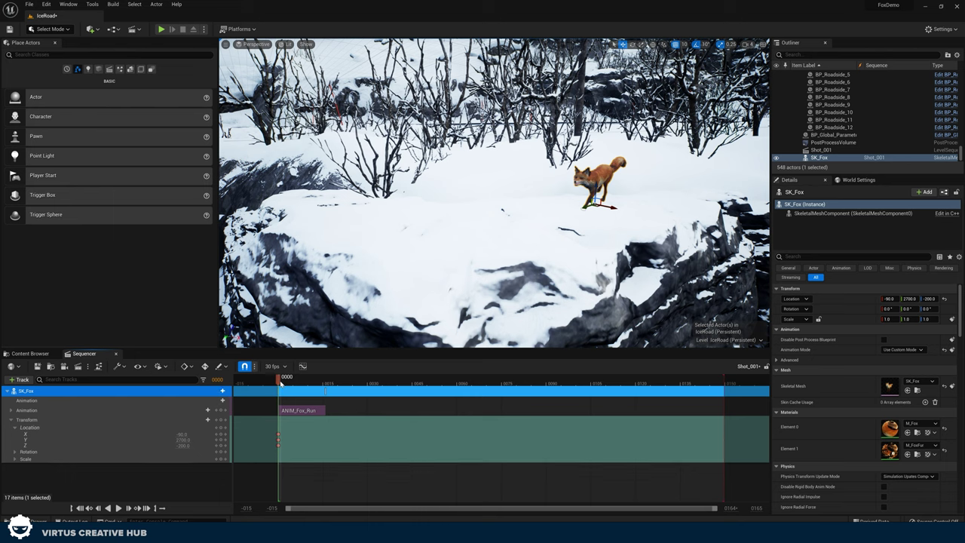
drag(280, 383, 327, 382)
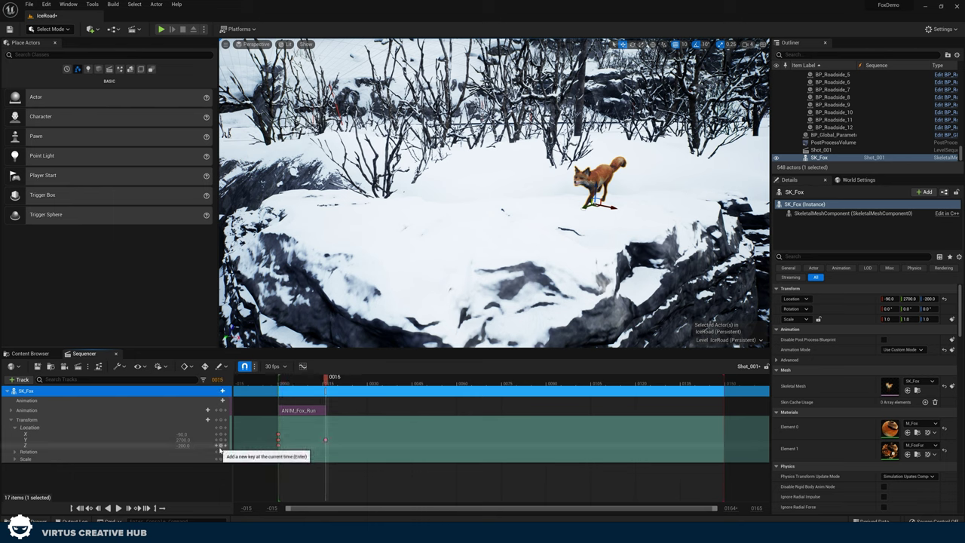
click(221, 441)
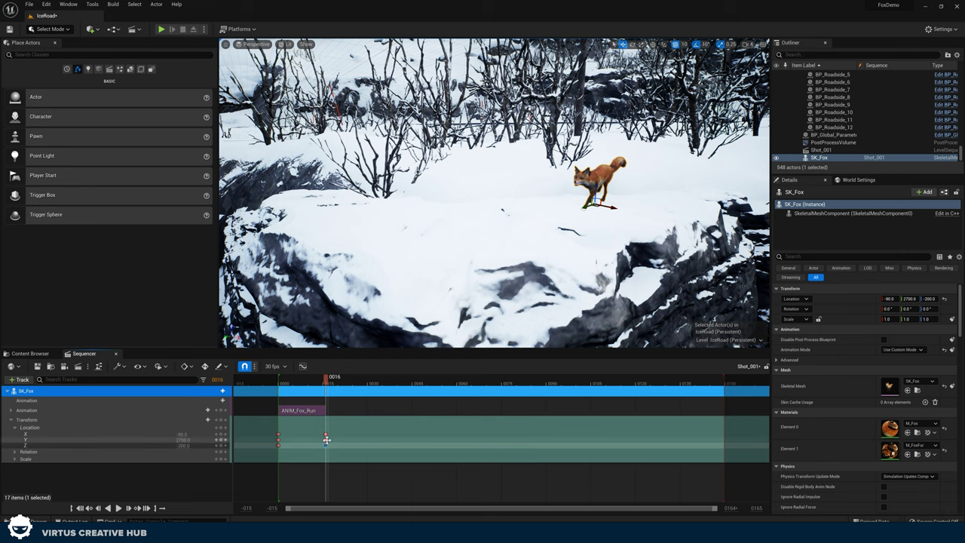
Change the fox's X location at frame 16 to about -27.67.
mouse_move(184, 446)
mouse_down()
mouse_move(198, 445)
mouse_move(162, 445)
mouse_move(185, 445)
mouse_up()
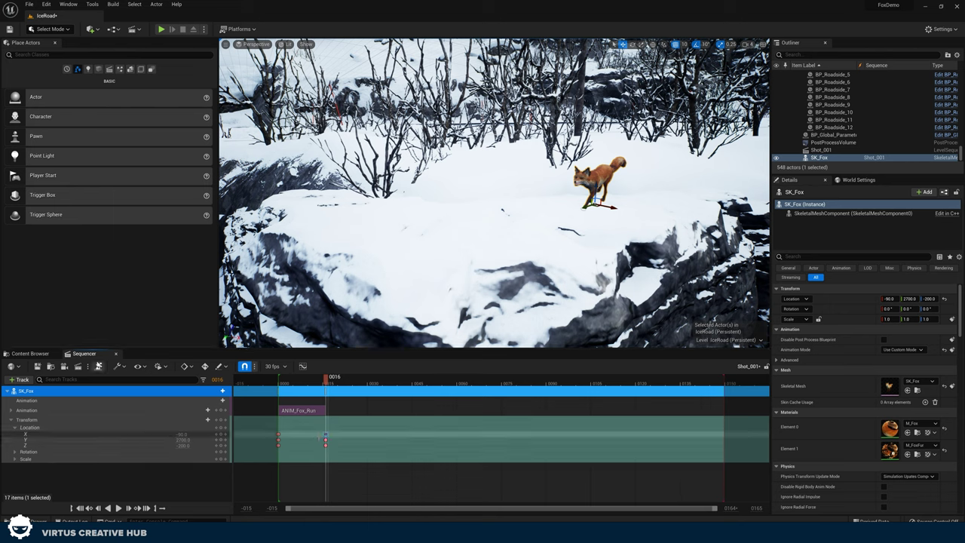
drag(185, 435, 217, 435)
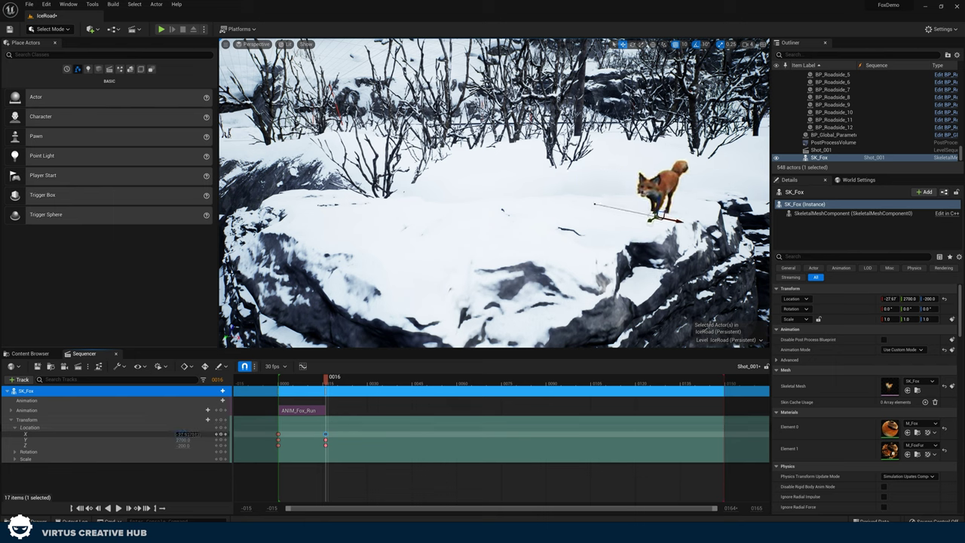
click(189, 435)
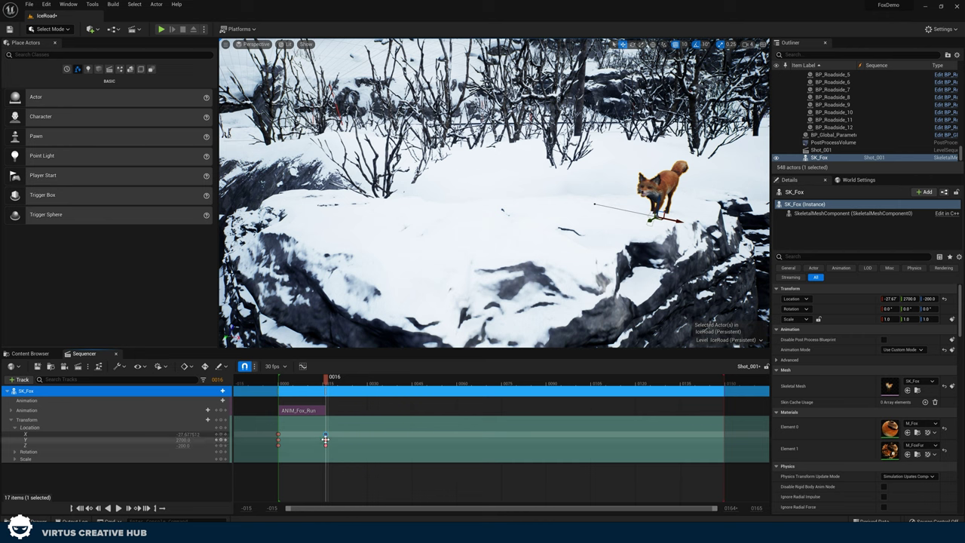
Change the fox's frame 16 location to about 2865.1 on Y and about -67.67 on X.
drag(180, 439, 201, 439)
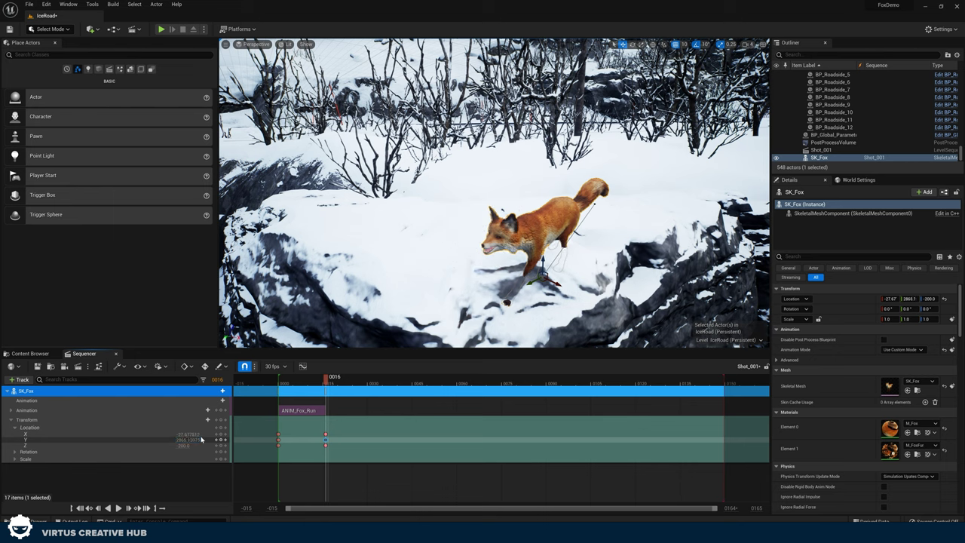
click(324, 436)
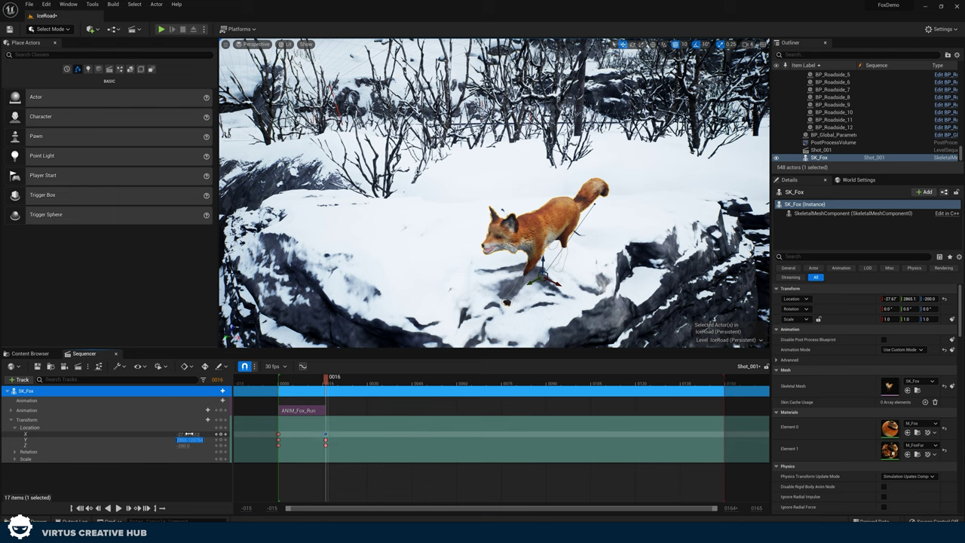
drag(188, 434, 184, 435)
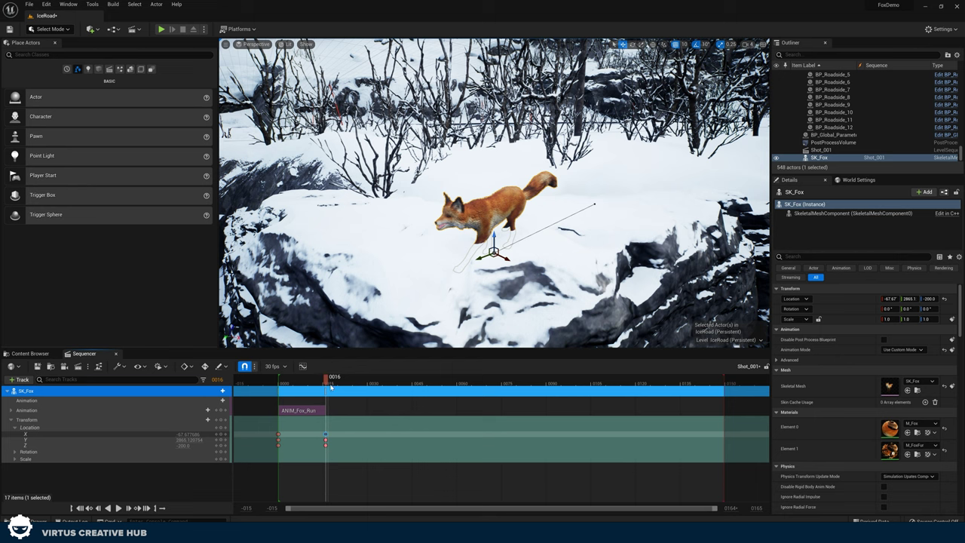
Play the fox's run from frame 0 several times and move the playhead to frame 32.
drag(326, 386, 279, 385)
key(space)
key(space)
key(space)
key(space)
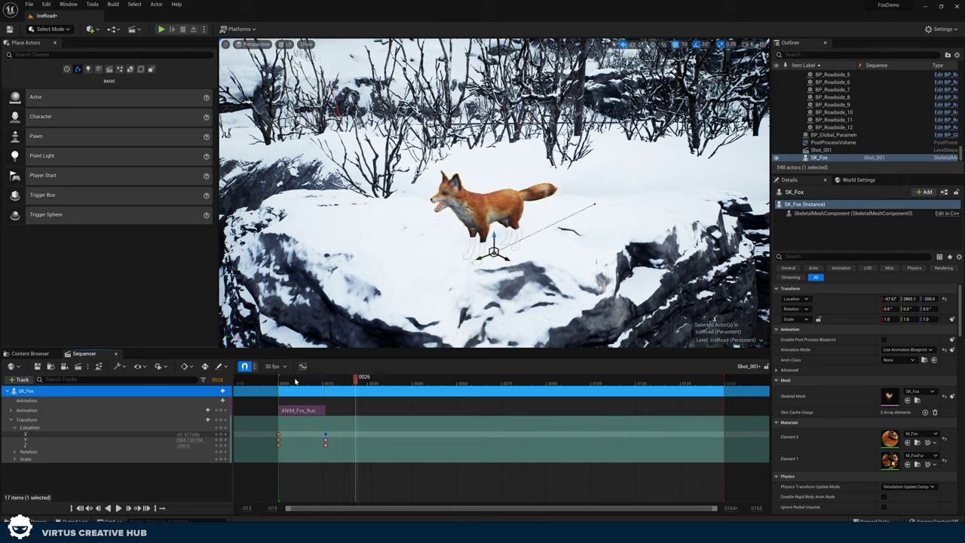
drag(320, 383, 373, 385)
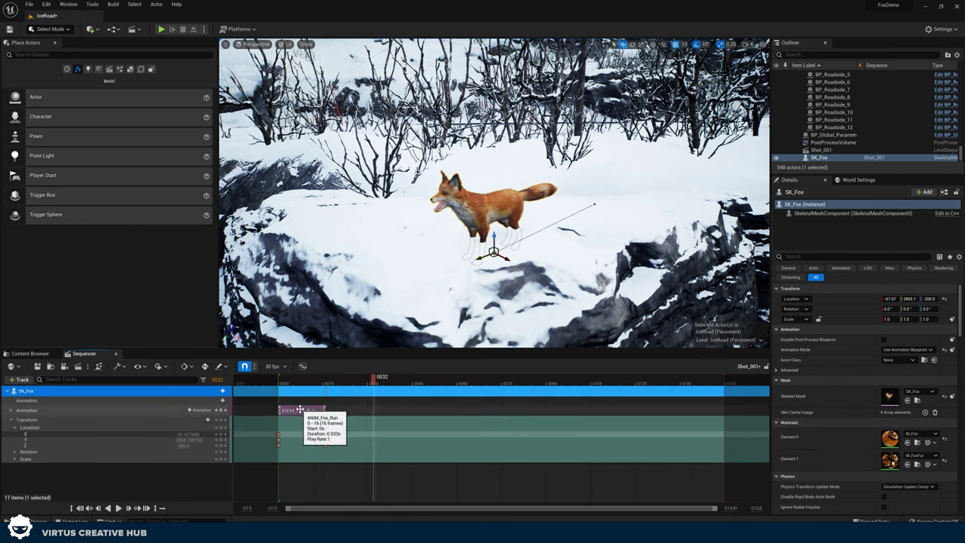
Add the ANIM_Fox_IdleLookAround clip to the fox's animation track and place it directly after the run clip at frame 16.
click(197, 410)
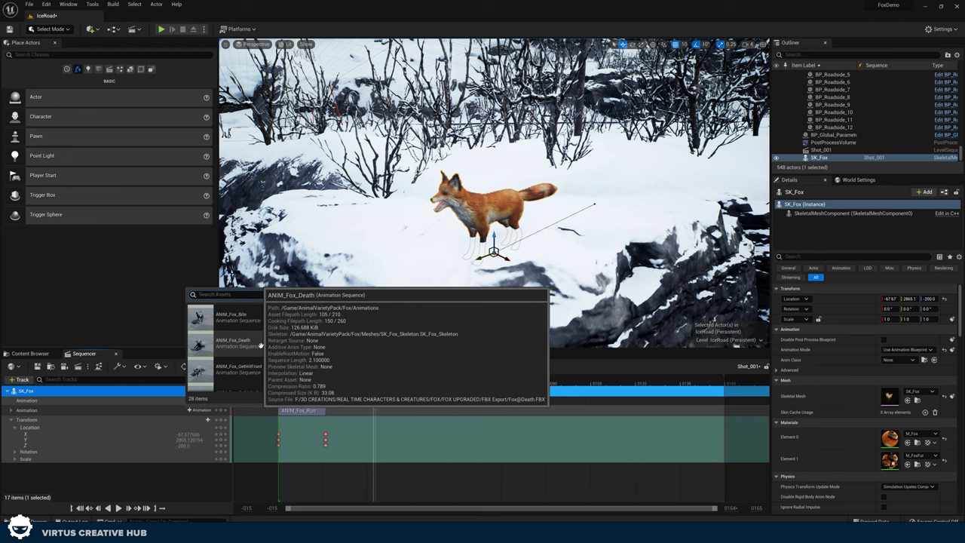
scroll(275, 345, down, 1)
scroll(275, 347, down, 3)
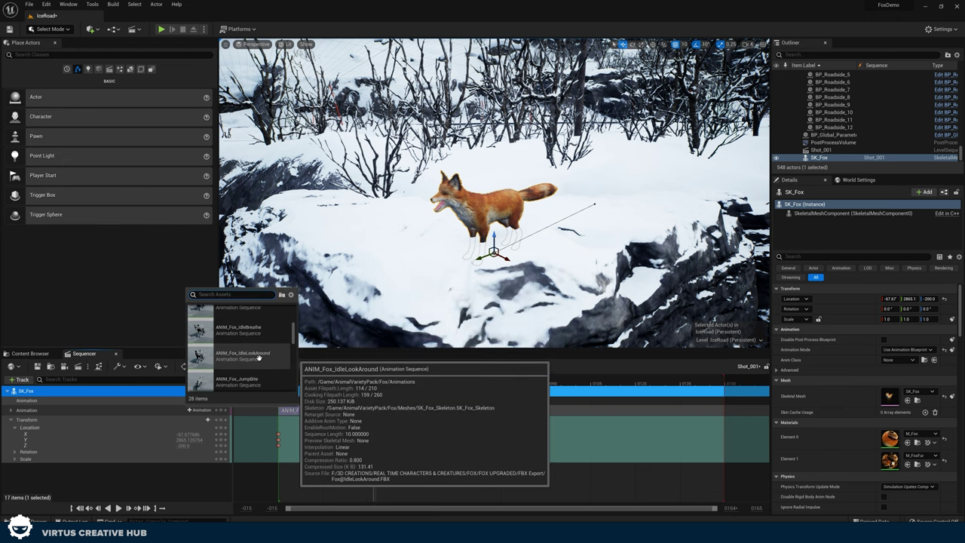
click(276, 354)
drag(379, 410, 296, 383)
Overlap the look-around clip with the end of the run clip to blend them and replay the transition.
key(space)
key(space)
key(space)
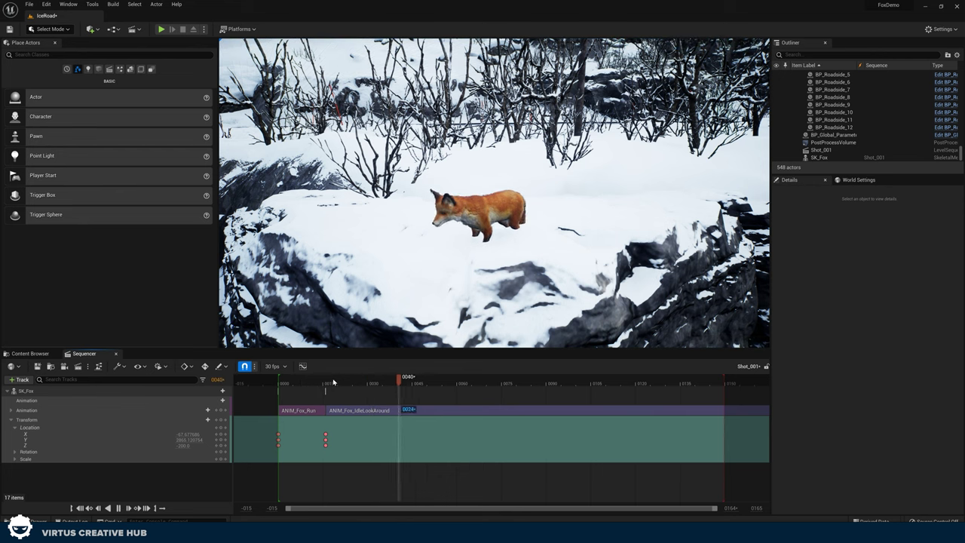
click(289, 384)
key(space)
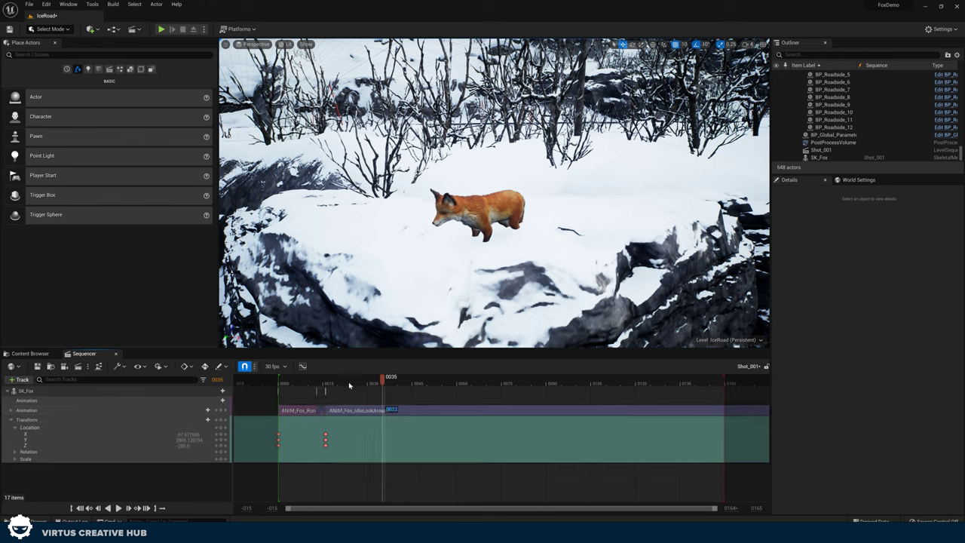
drag(351, 385, 284, 386)
key(space)
key(space)
key(space)
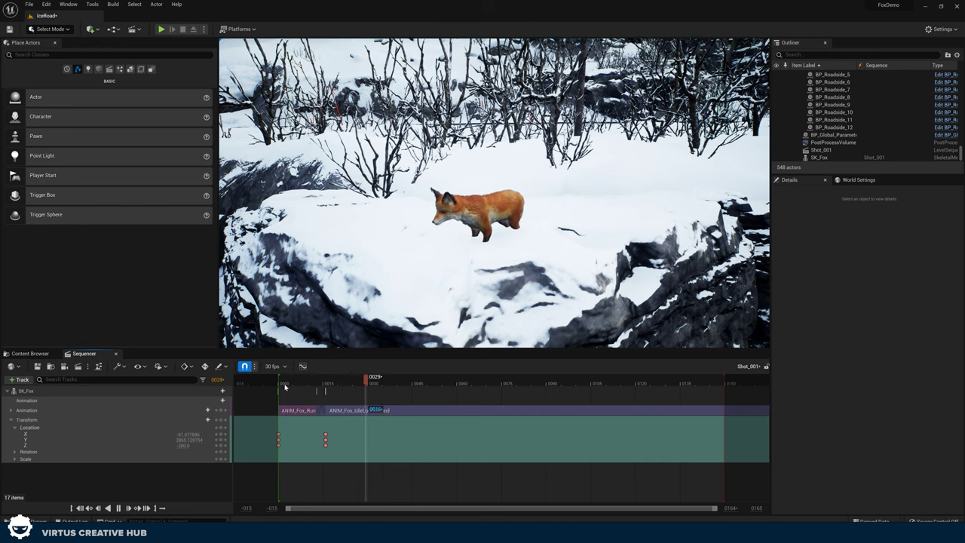
key(space)
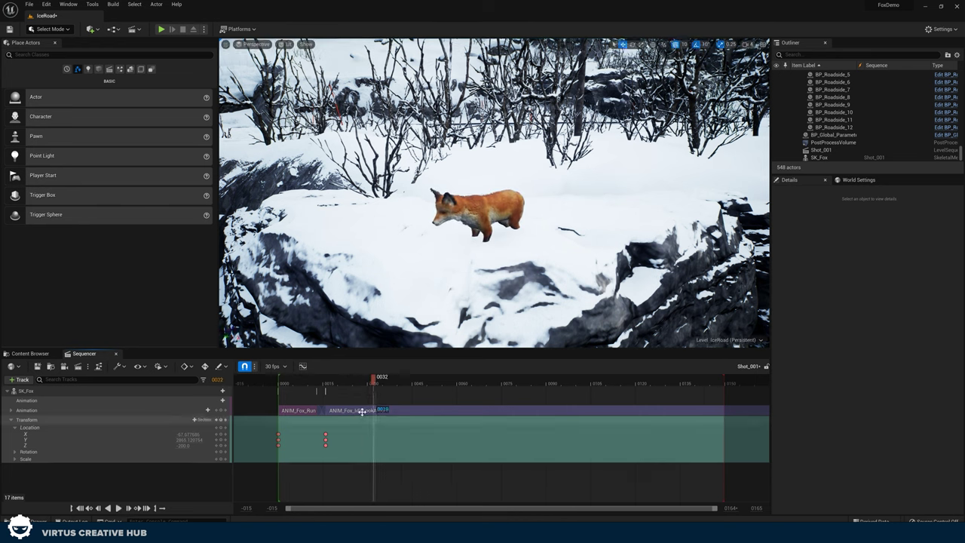
Undo the look-around clip and add the ANIM_Fox_GoToRest clip instead, placed directly after the run clip at frame 16.
drag(362, 420, 357, 416)
key(ctrl+z)
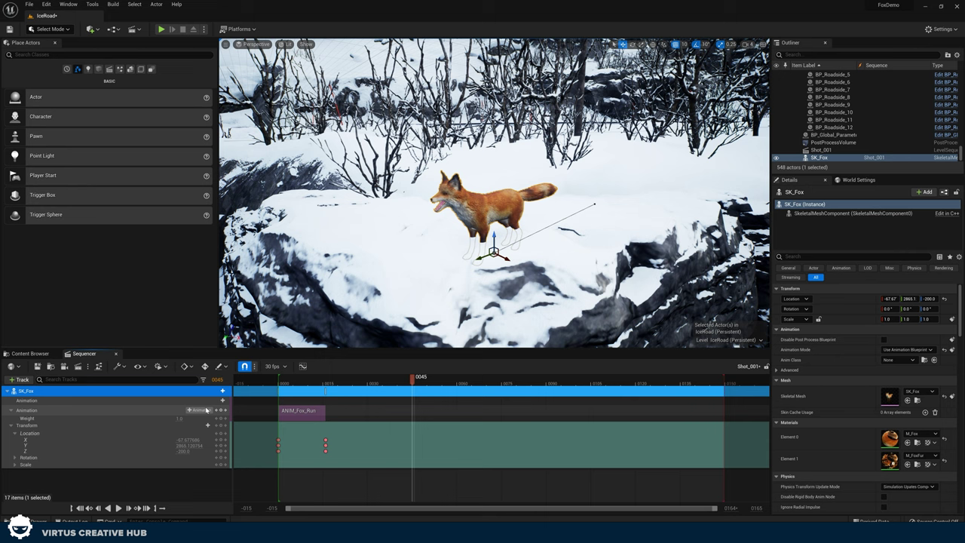
click(199, 411)
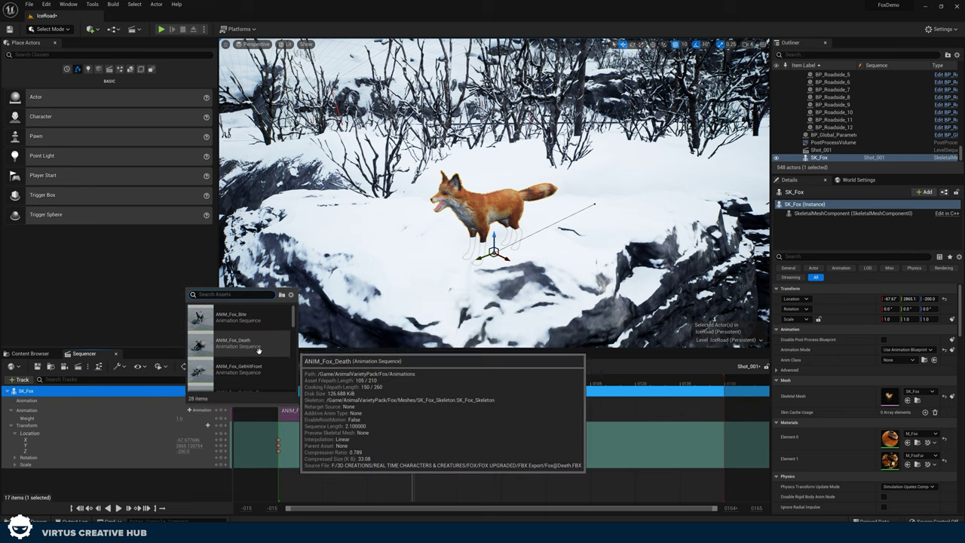
text(rest)
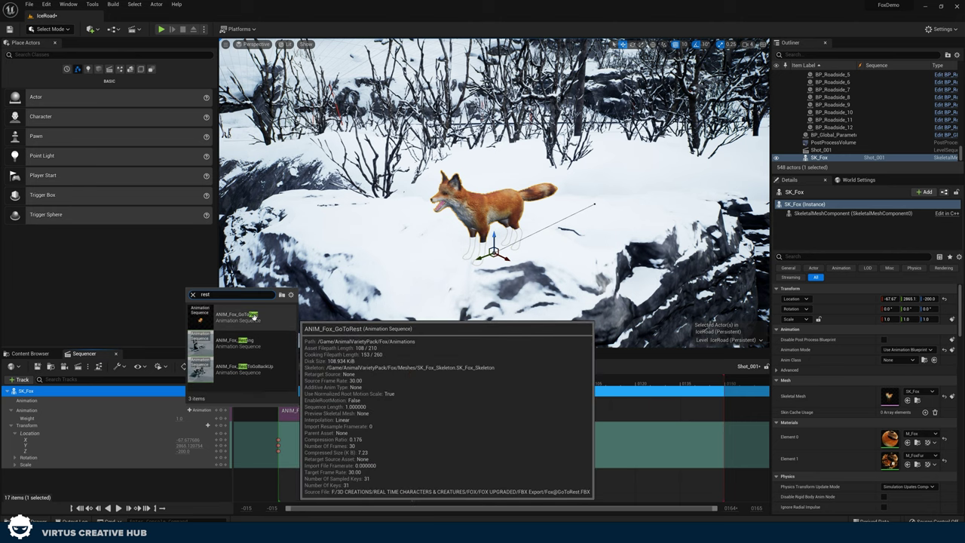
click(244, 320)
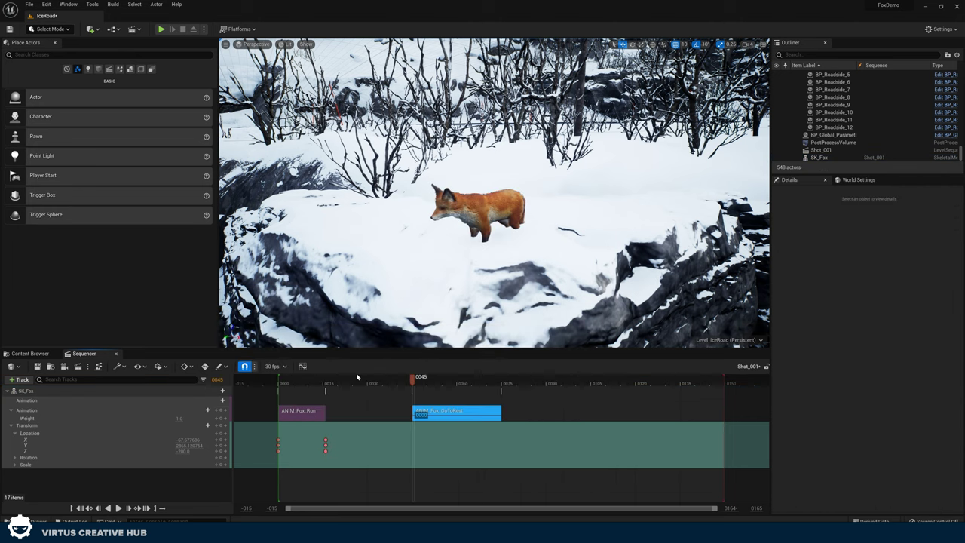
drag(423, 410, 306, 384)
Overlap the GoToRest clip with the last three frames of the run clip to blend them and play back the transition.
key(space)
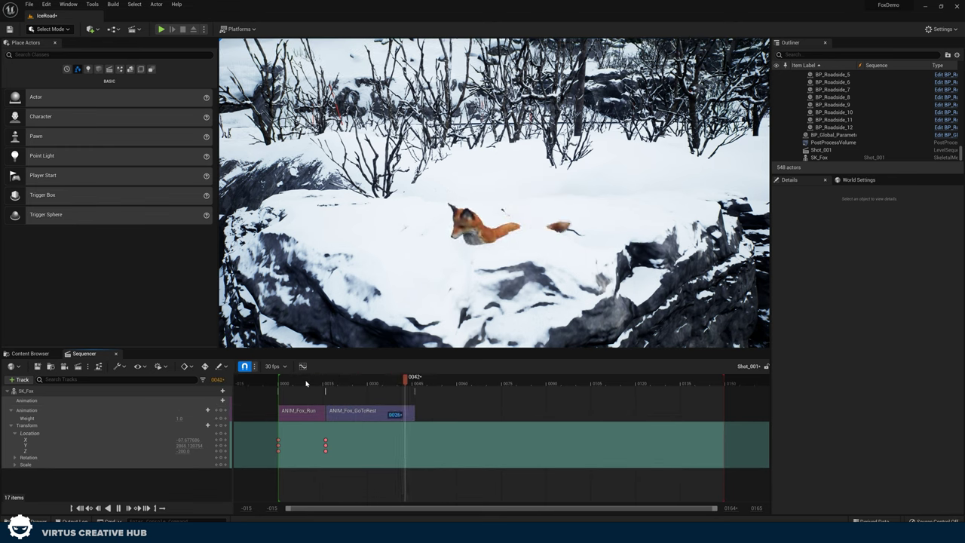
click(312, 383)
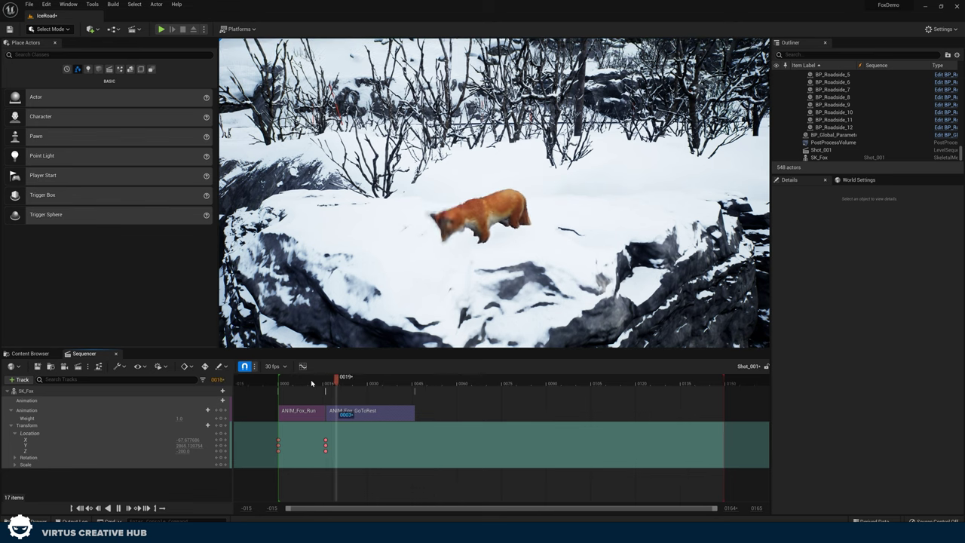
key(space)
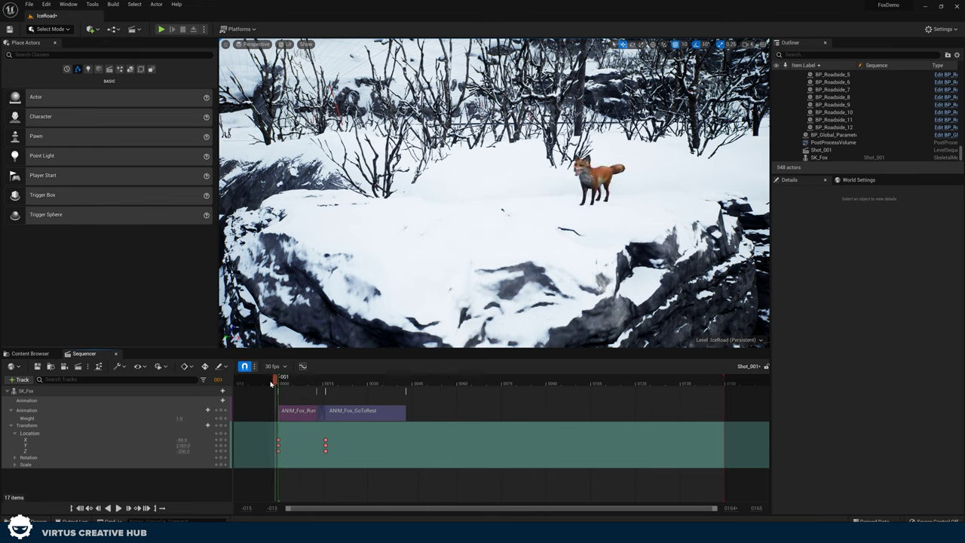
key(space)
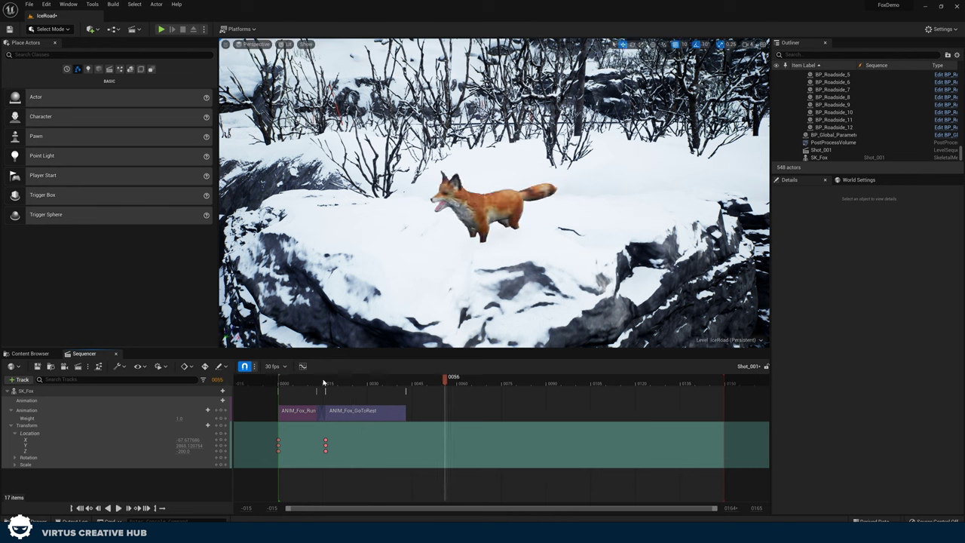
click(313, 385)
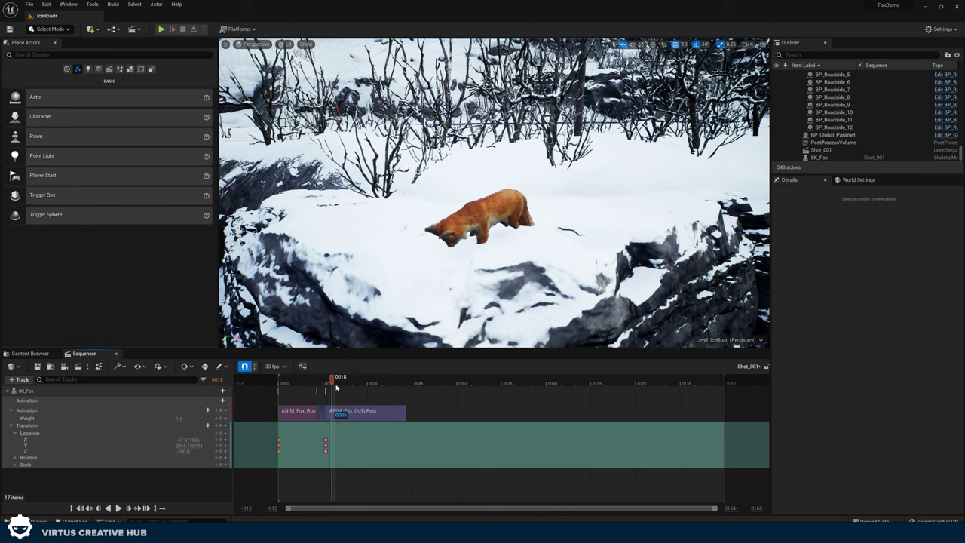
At frame 16, raise the fox's Z location to about -186.72 so its feet stand on the snow.
drag(336, 387, 325, 408)
middle_drag(409, 320, 410, 343)
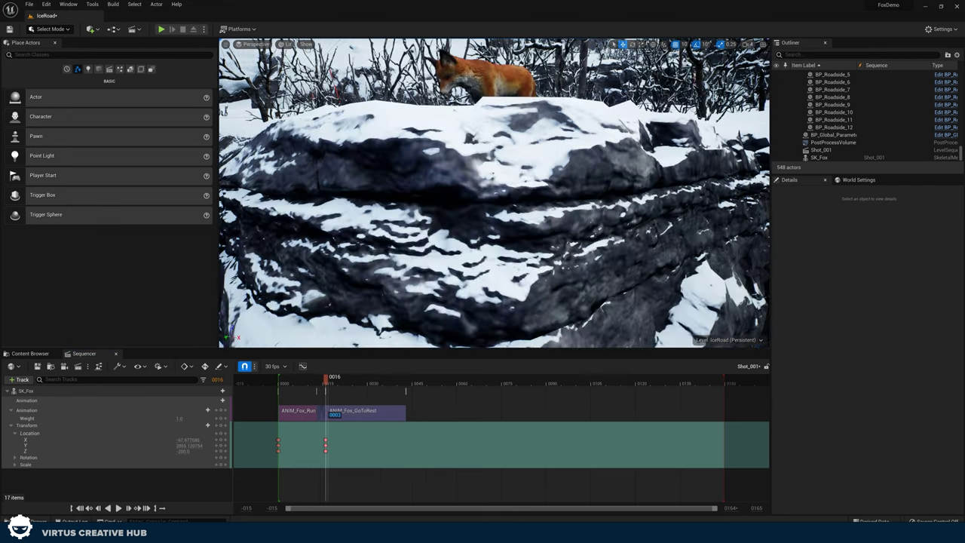
right_drag(409, 321, 385, 298)
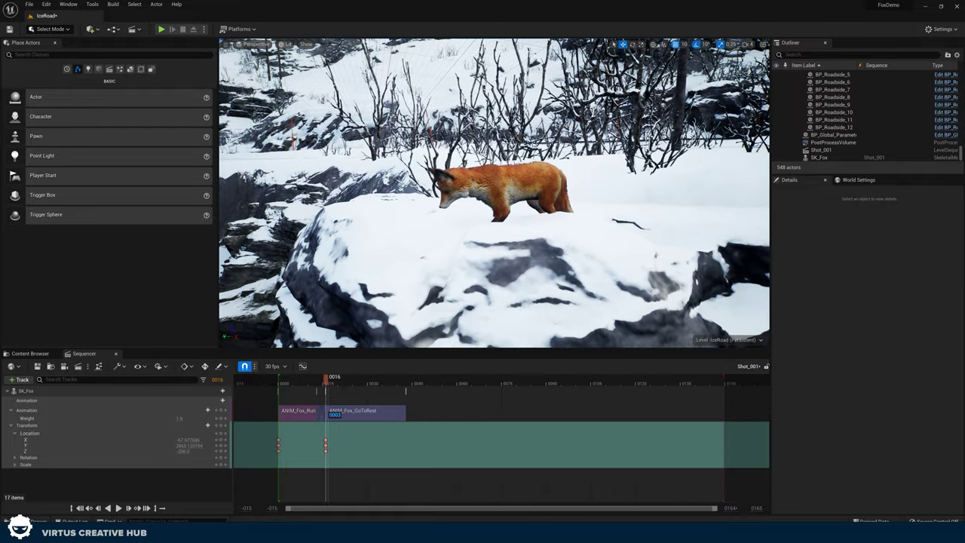
click(325, 450)
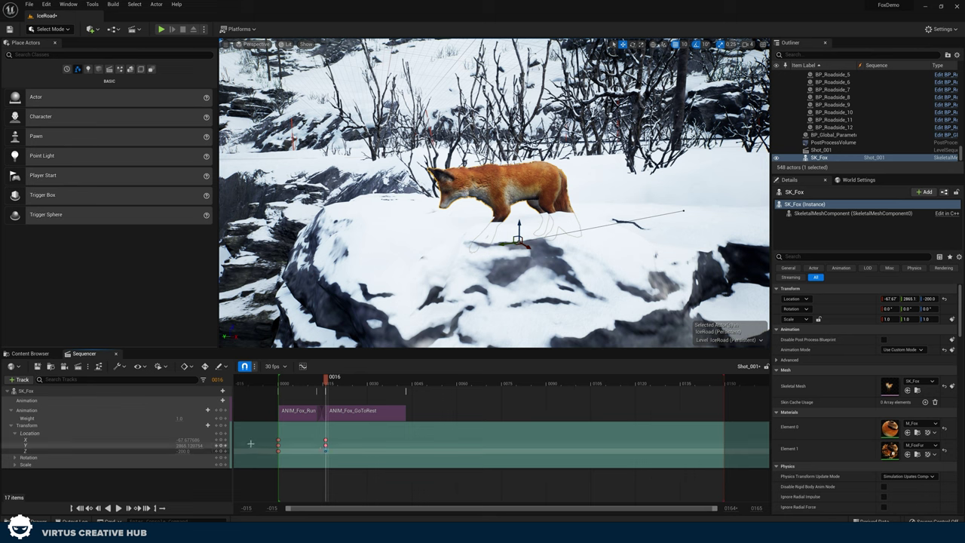
drag(186, 450, 199, 450)
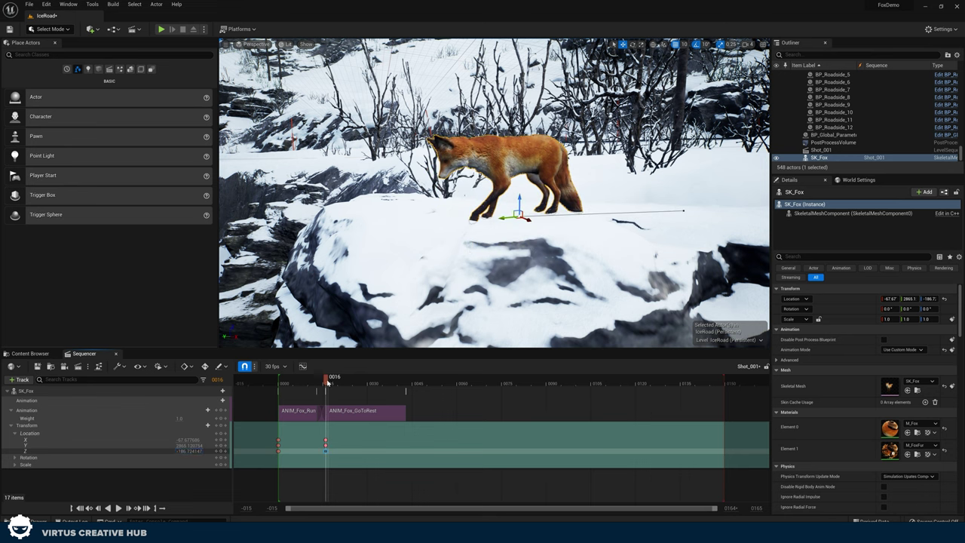
Play the sequence from frame 0 to check the fox's height during the run and rest.
drag(329, 381, 280, 387)
key(space)
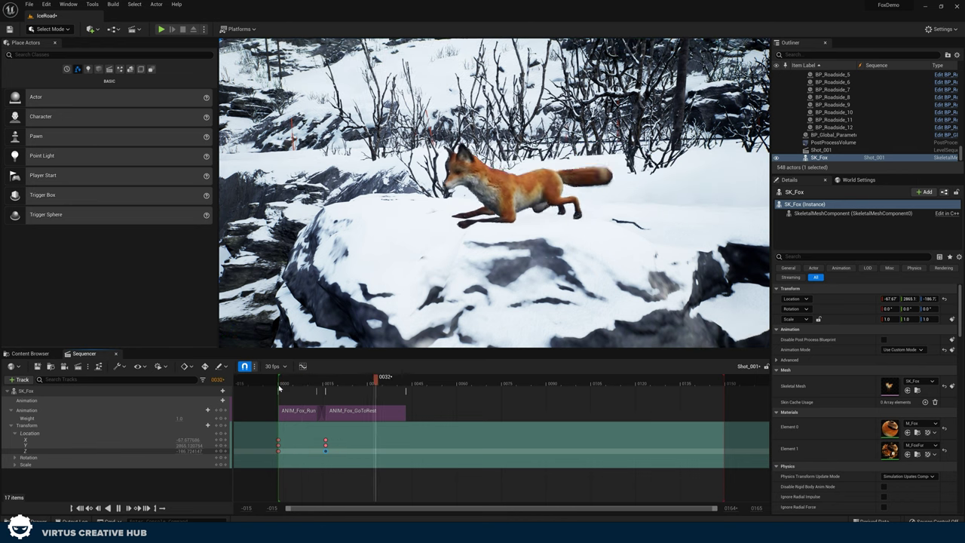
key(space)
Add the ANIM_Fox_Resting clip near frame 43, overlapping the last three frames of the GoToRest clip.
mouse_move(398, 380)
mouse_down()
mouse_move(445, 381)
mouse_move(406, 381)
mouse_up()
click(205, 409)
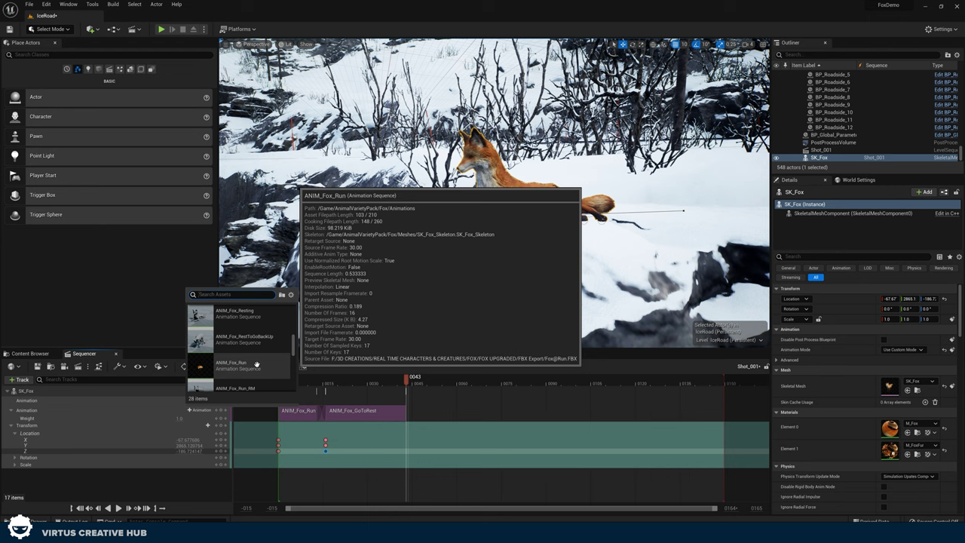
scroll(264, 358, down, 2)
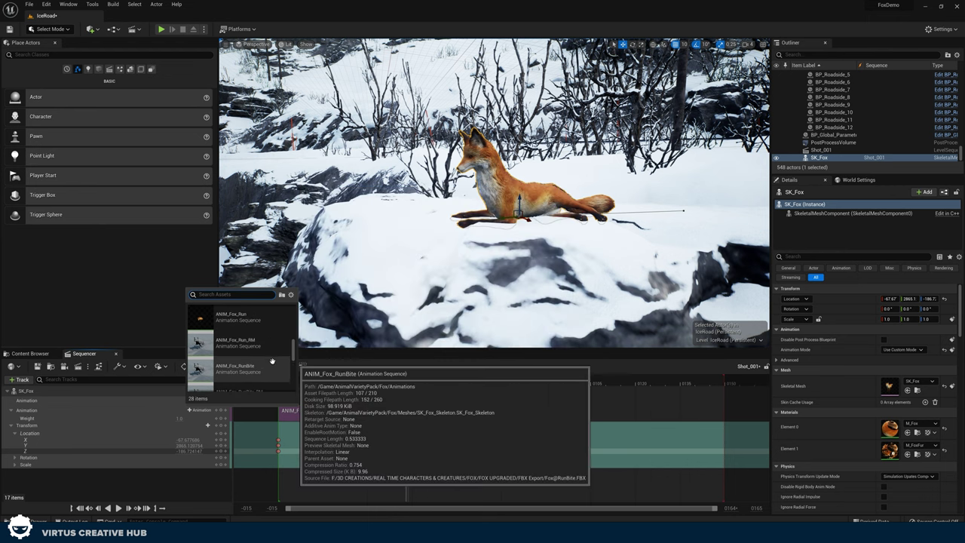
scroll(269, 358, up, 1)
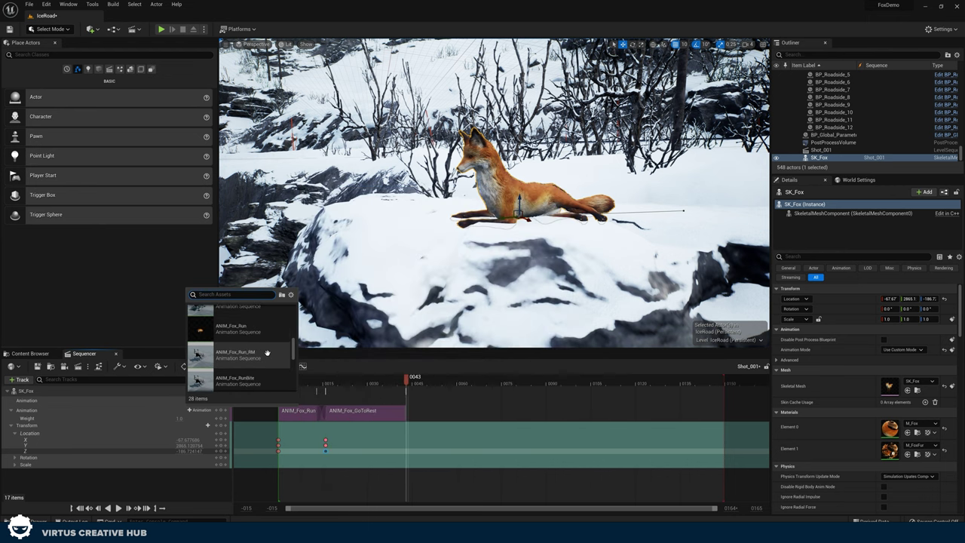
scroll(267, 353, up, 2)
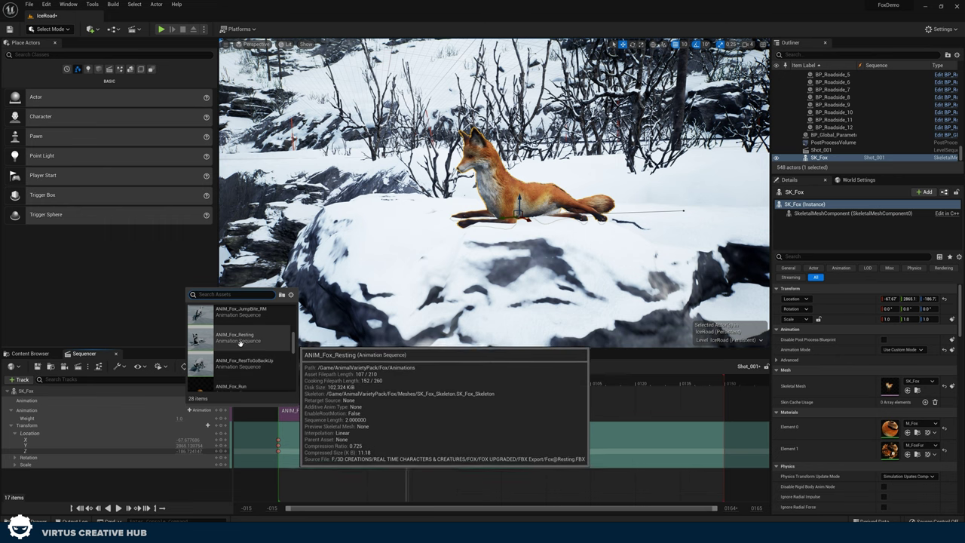
click(241, 338)
drag(415, 428, 420, 423)
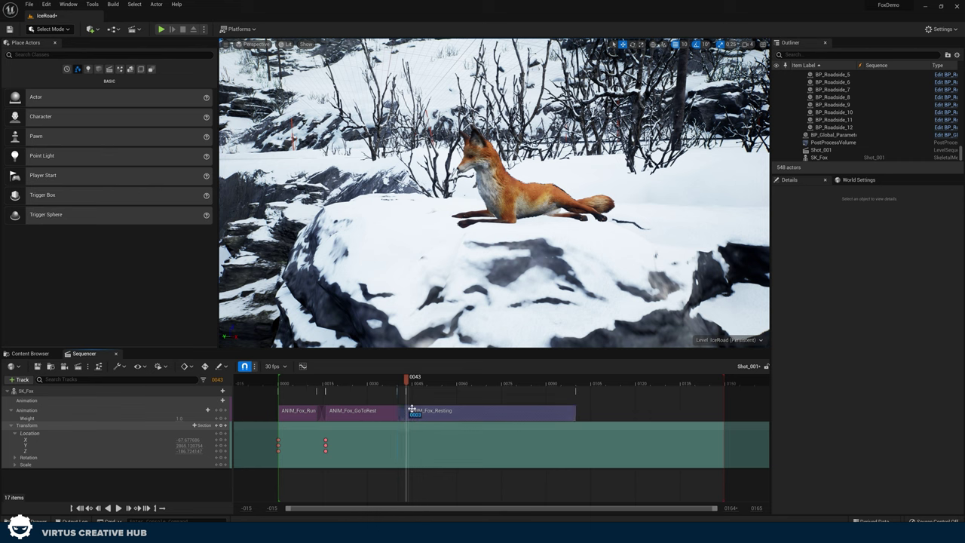
Play the fox's full run, lie-down and resting animation from frame 0 and move the playhead back to frame 17.
click(281, 386)
key(space)
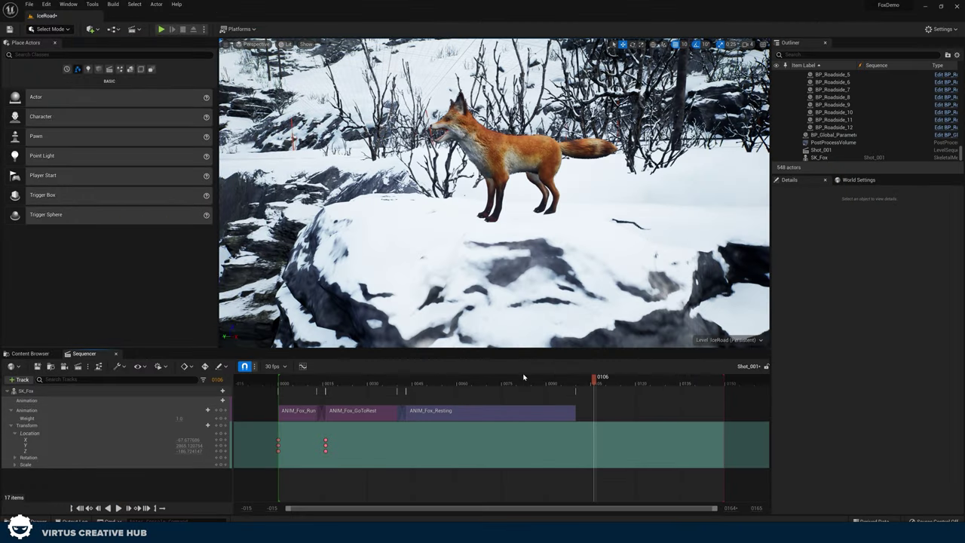
drag(532, 383, 322, 388)
Add a cine camera to the shot and frame the fox on the snowy ledge at frame 17 with the cliff behind it.
right_drag(306, 293, 306, 293)
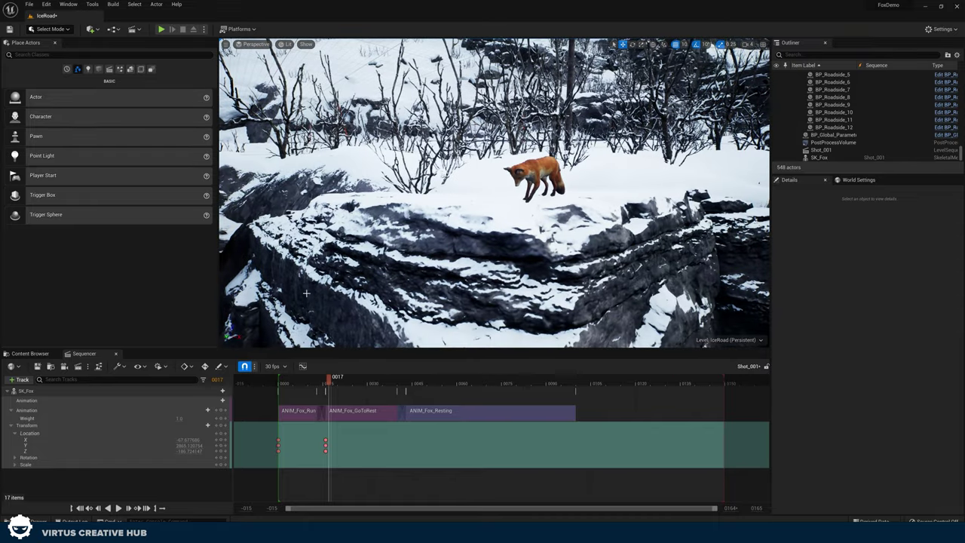
click(65, 368)
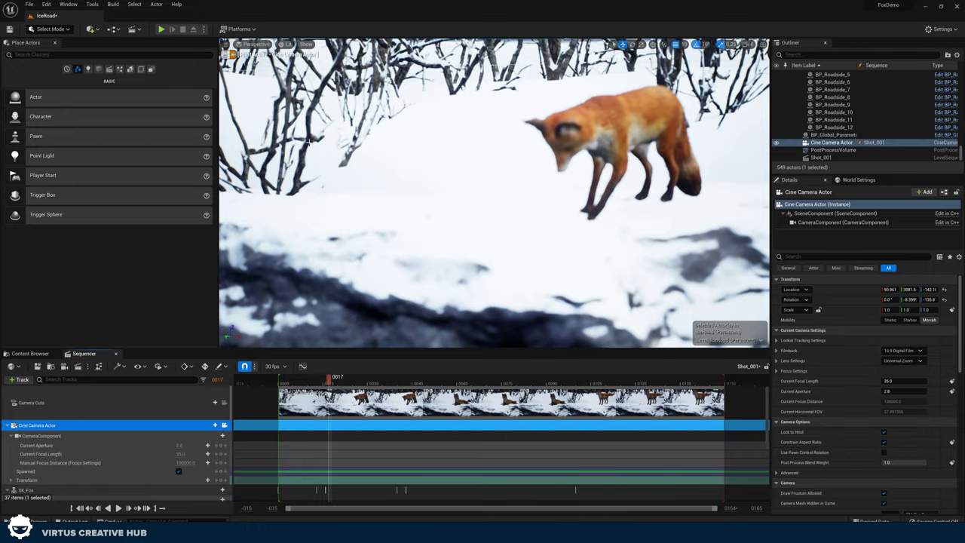
right_drag(309, 142, 317, 113)
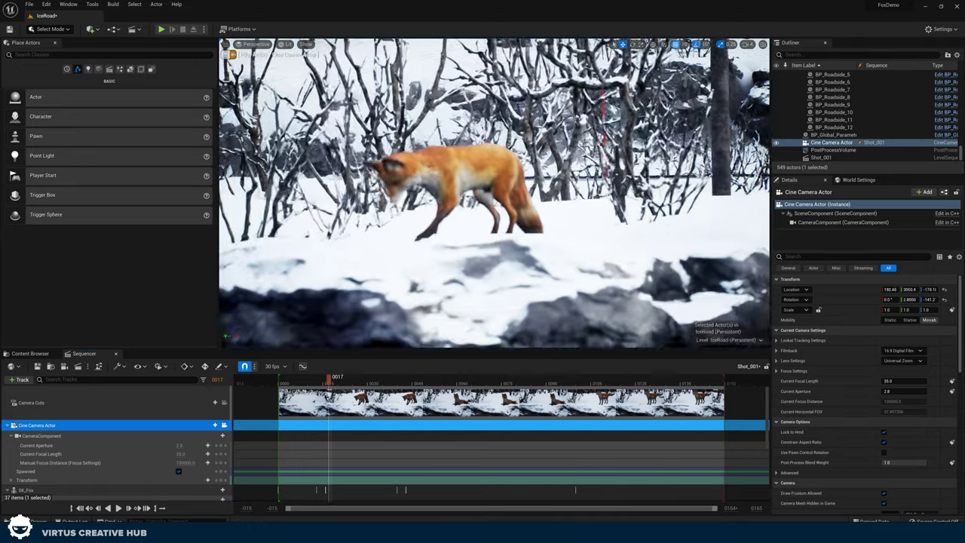
right_drag(493, 194, 415, 272)
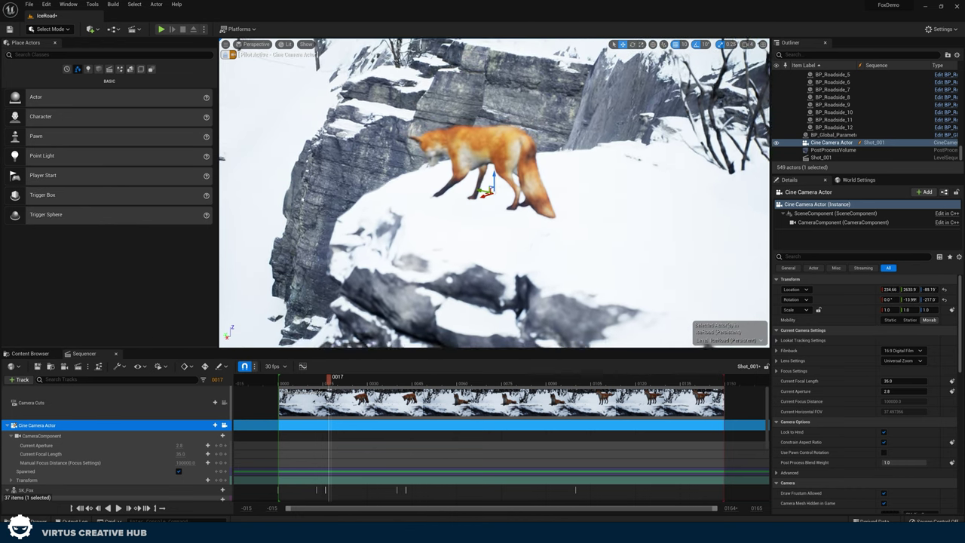
right_drag(215, 127, 212, 130)
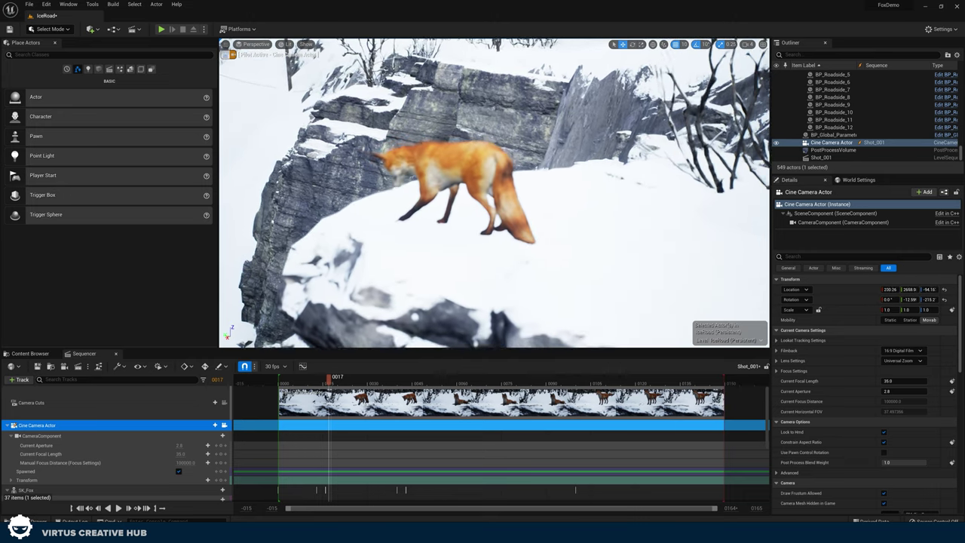
right_drag(652, 275, 652, 276)
key(s)
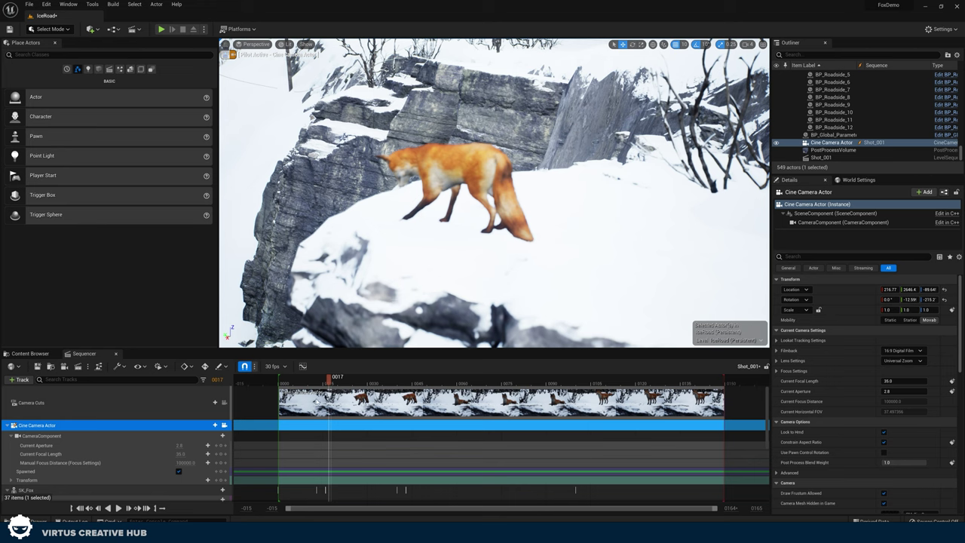
Key the cine camera's location and rotation at frame 0.
click(10, 480)
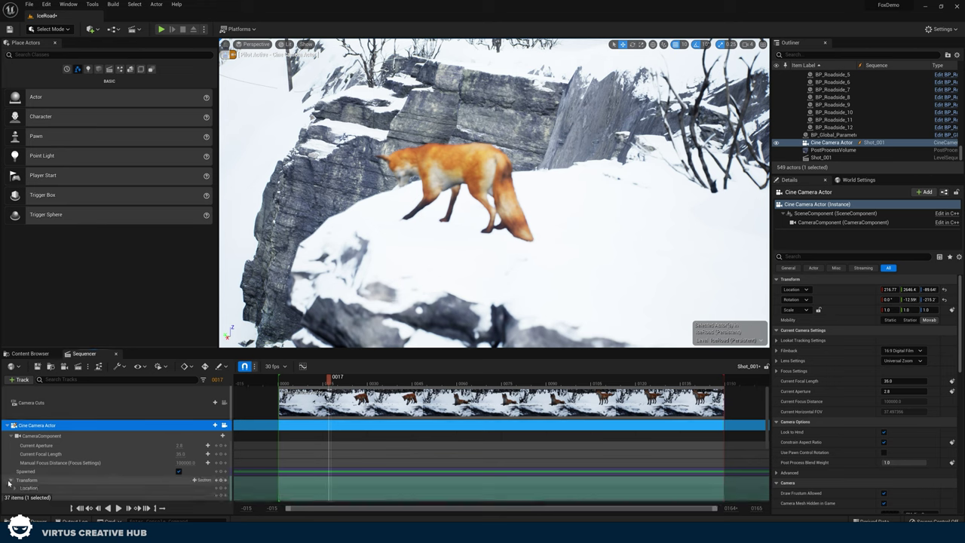
scroll(332, 438, down, 2)
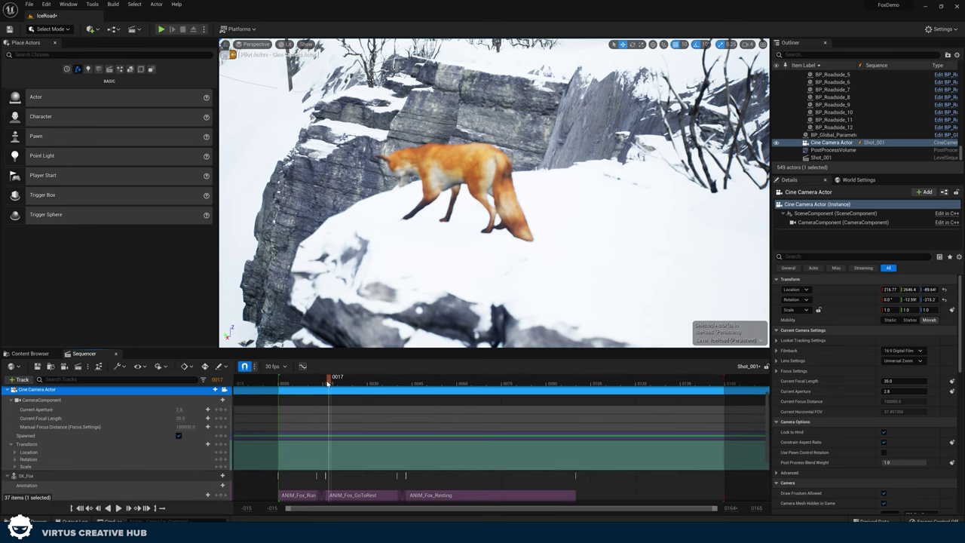
drag(328, 383, 282, 387)
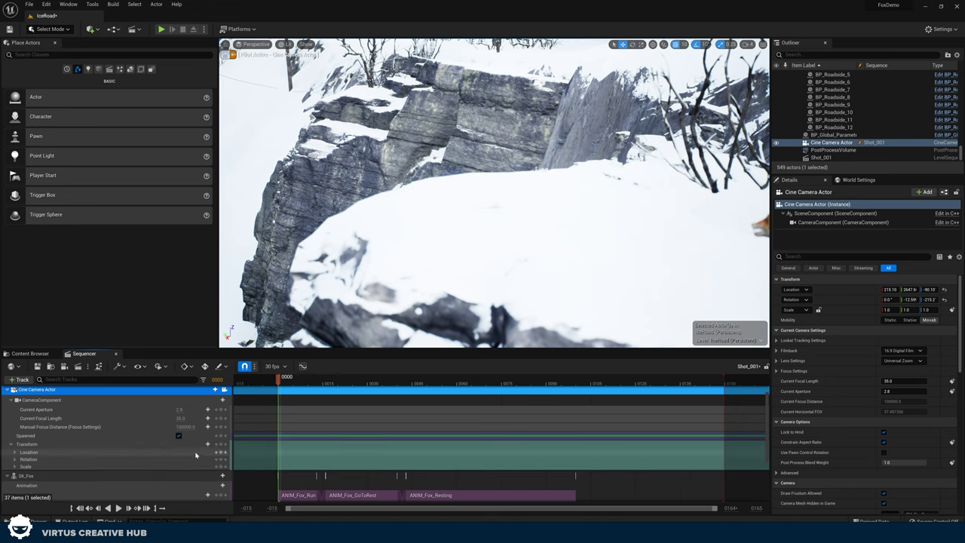
click(14, 453)
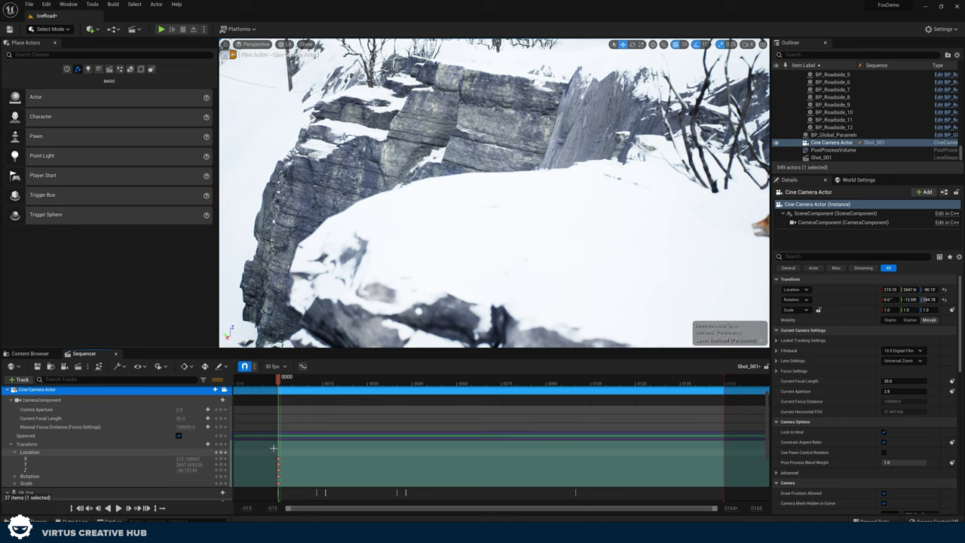
drag(293, 385, 278, 415)
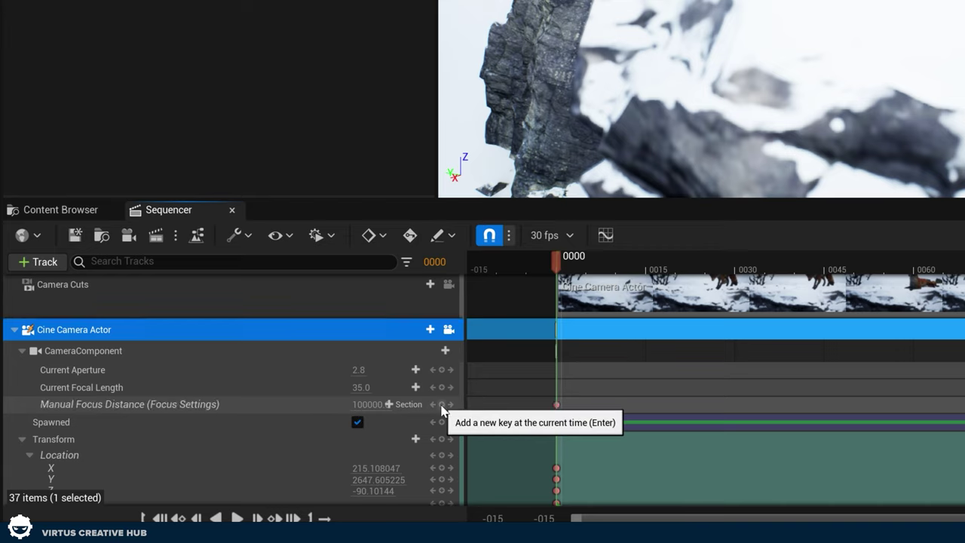
Key the camera's manual focus distance at frame 0 and lower it to about 170.
key(Return)
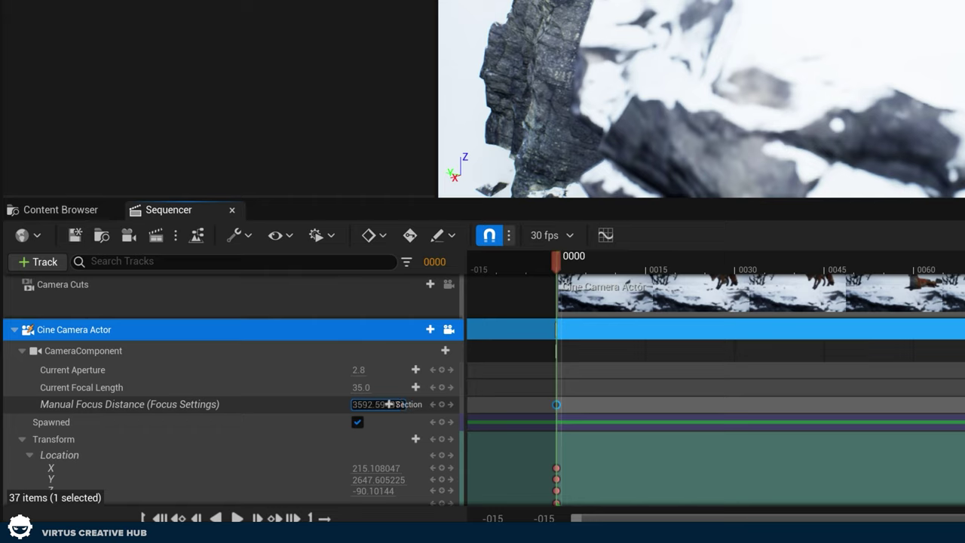
drag(377, 404, 418, 404)
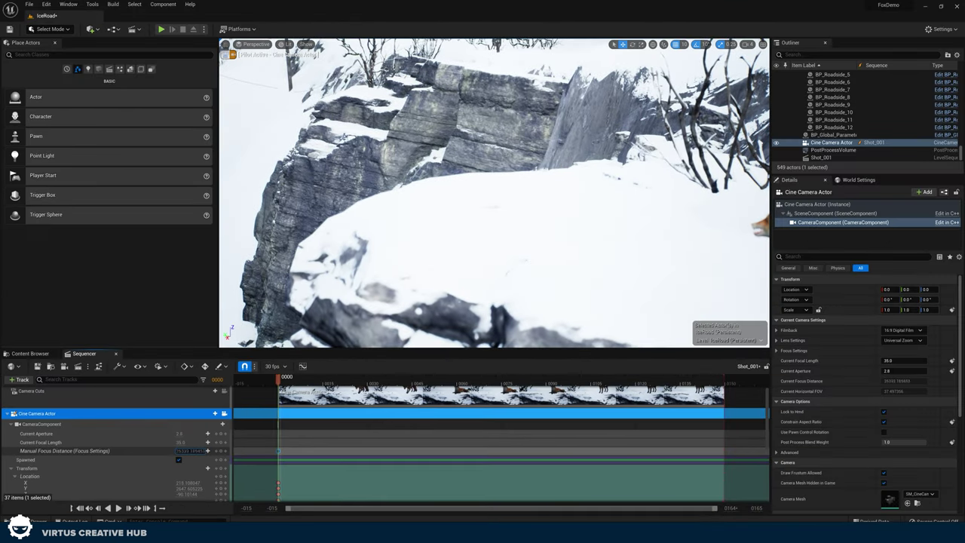
drag(189, 451, 178, 450)
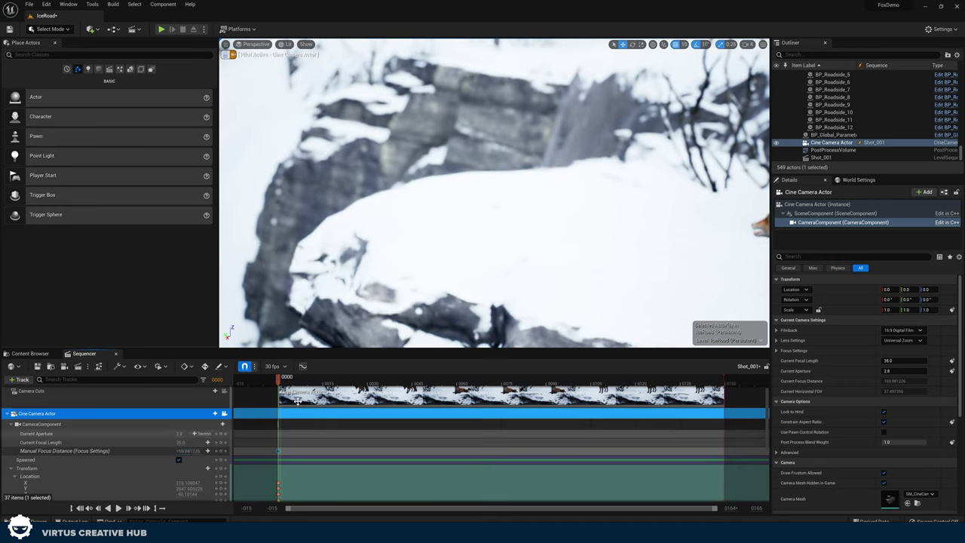
drag(279, 384, 317, 386)
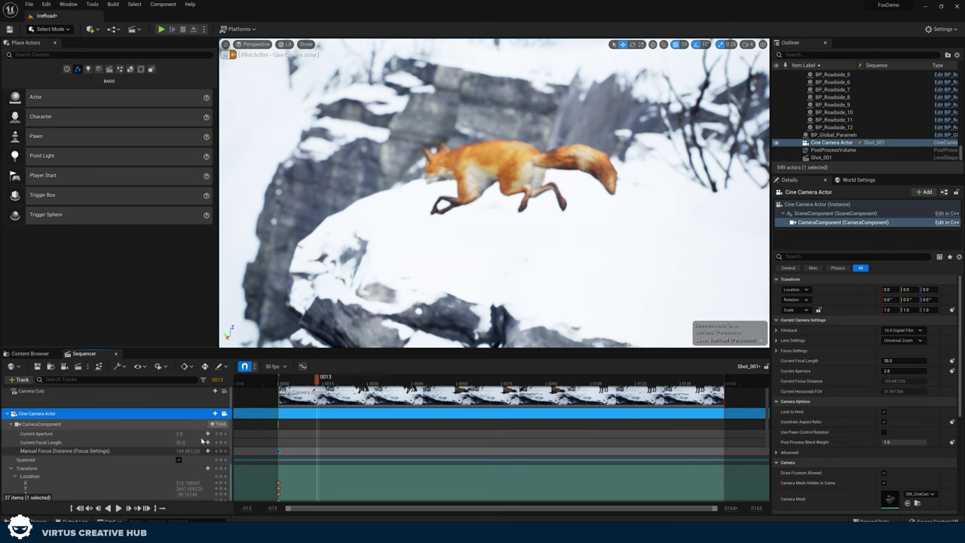
mouse_move(183, 450)
mouse_down()
mouse_move(211, 450)
mouse_move(185, 451)
mouse_up()
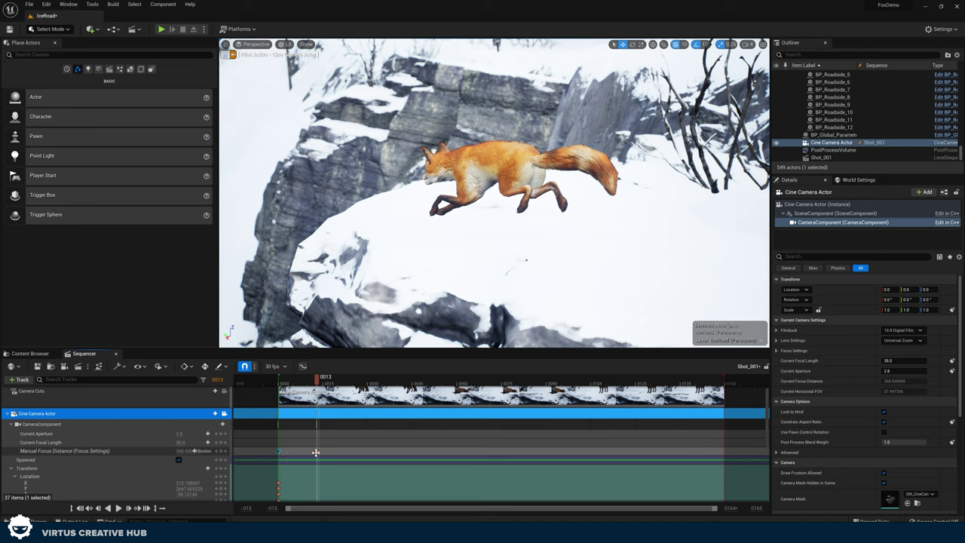
key(Return)
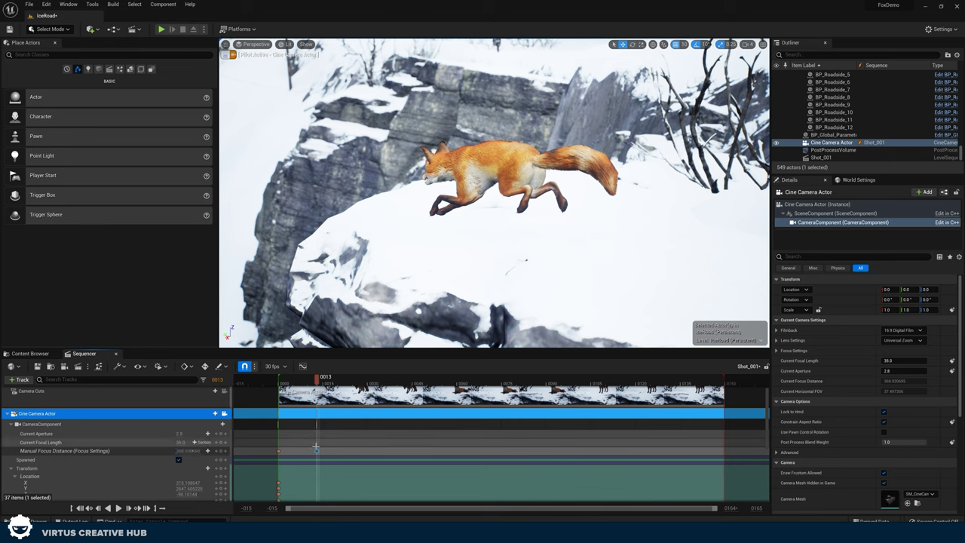
key(ctrl+z)
key(ctrl+z)
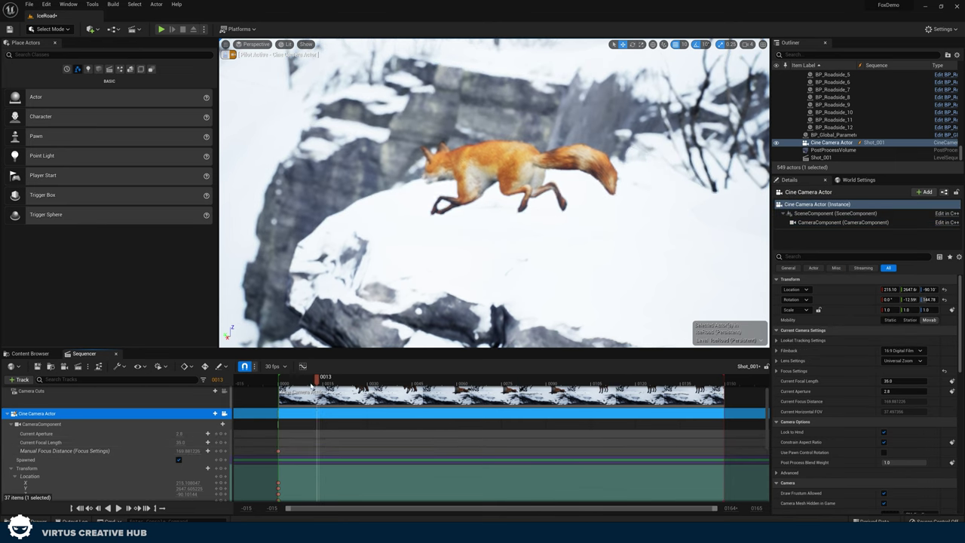
Set the manual focus distance key at frame 0 to about 392.6 and scrub up to frame 25 to check the fox's focus.
mouse_move(310, 386)
mouse_down()
mouse_move(281, 394)
mouse_move(315, 388)
mouse_move(284, 396)
mouse_move(328, 397)
mouse_move(303, 397)
mouse_up()
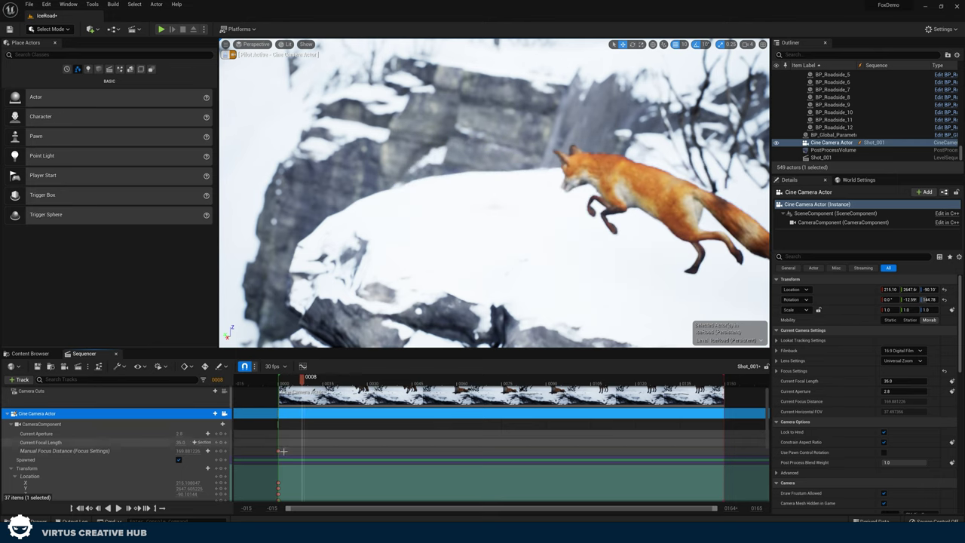
double_click(279, 451)
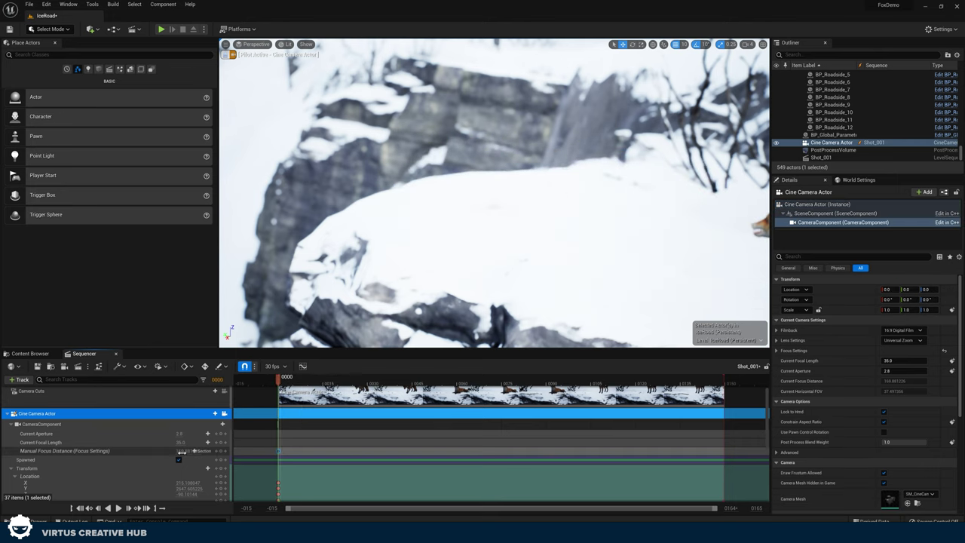
drag(189, 451, 272, 451)
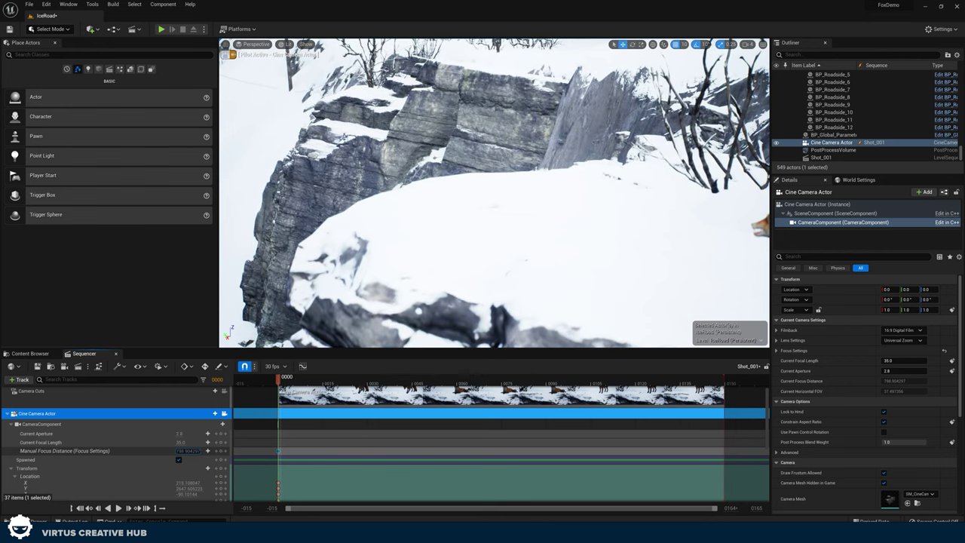
drag(189, 451, 175, 451)
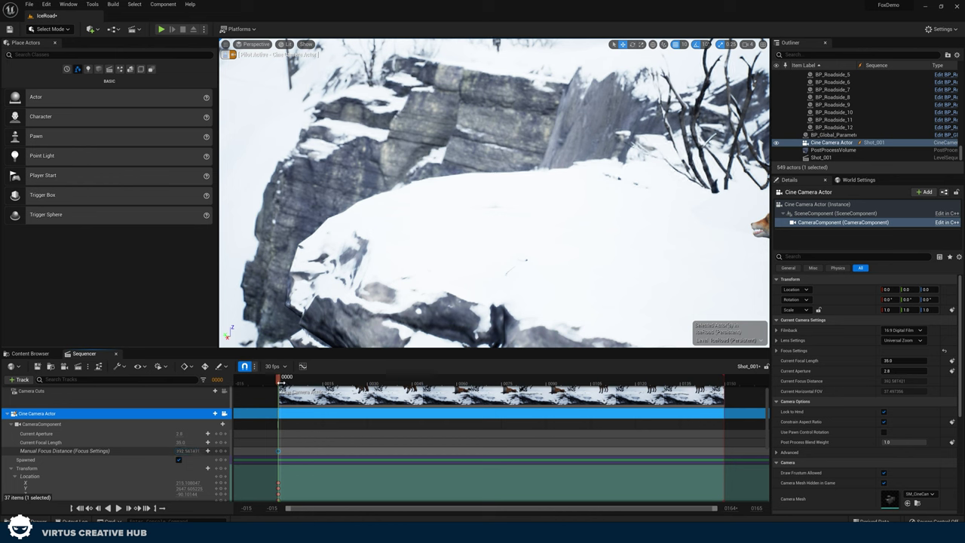
drag(280, 385, 356, 383)
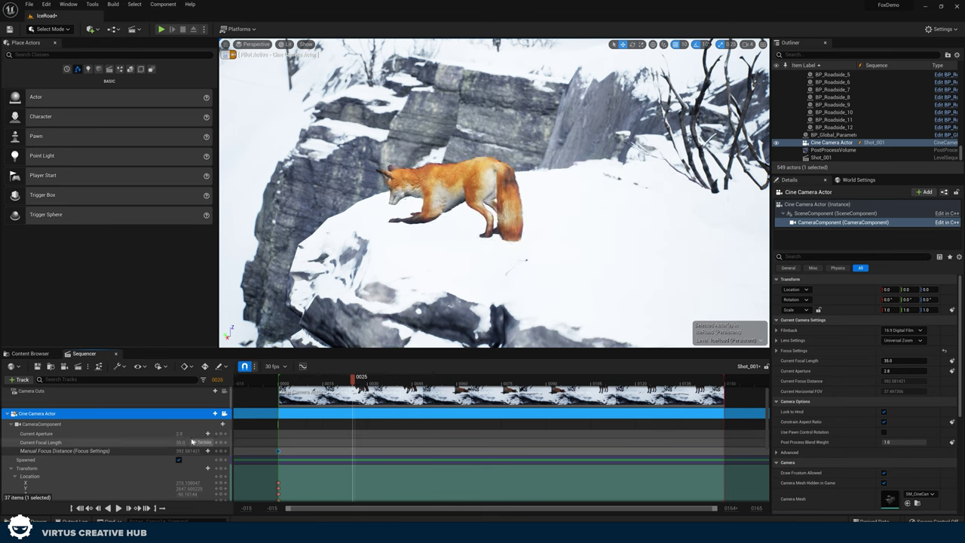
click(281, 384)
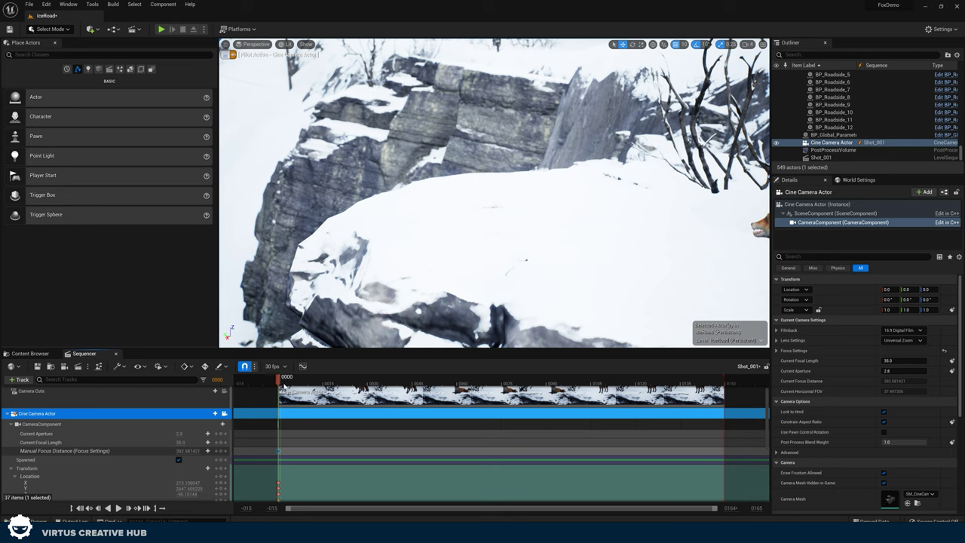
mouse_move(284, 386)
mouse_down()
mouse_move(297, 385)
mouse_move(288, 386)
mouse_up()
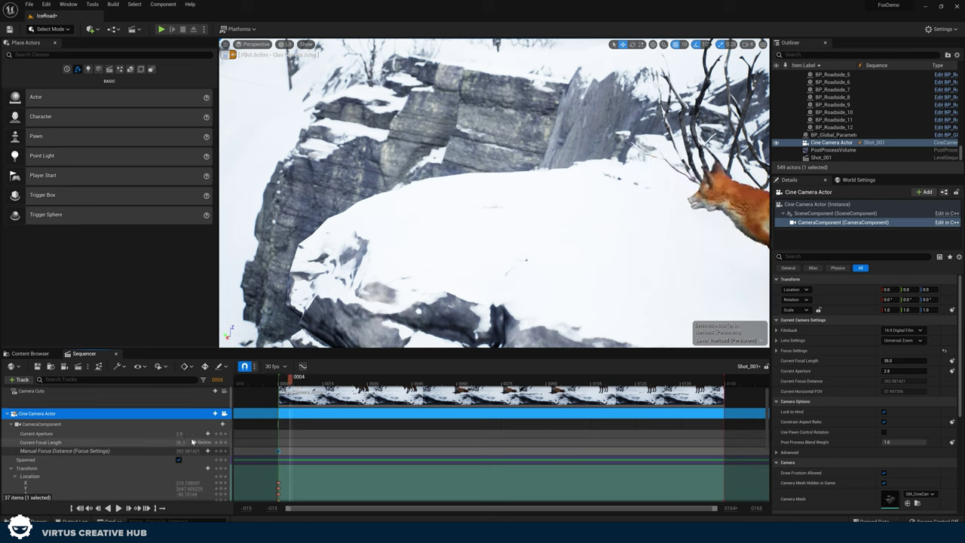
click(274, 389)
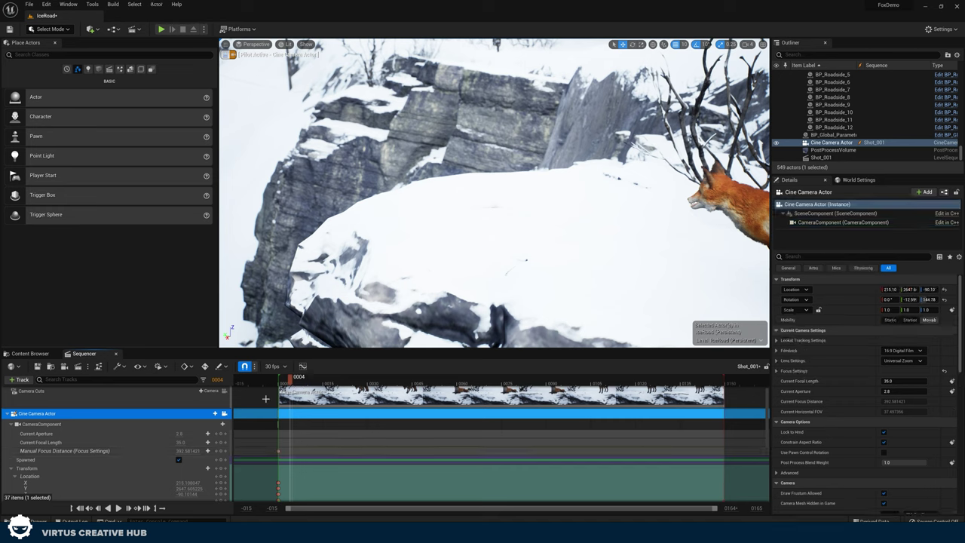
Set the camera's current focal length to 50 and key it at frame 0.
drag(285, 383, 284, 381)
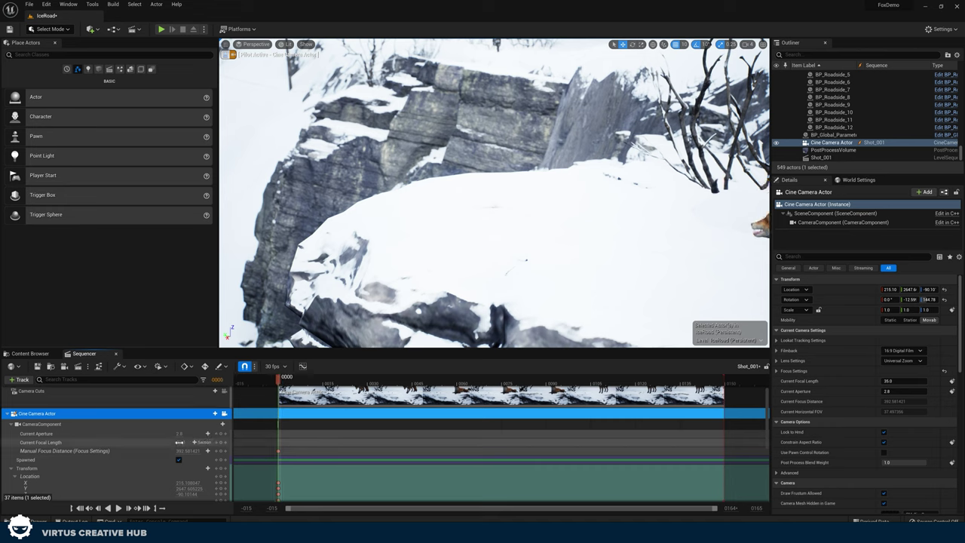
text(50)
key(Return)
click(220, 442)
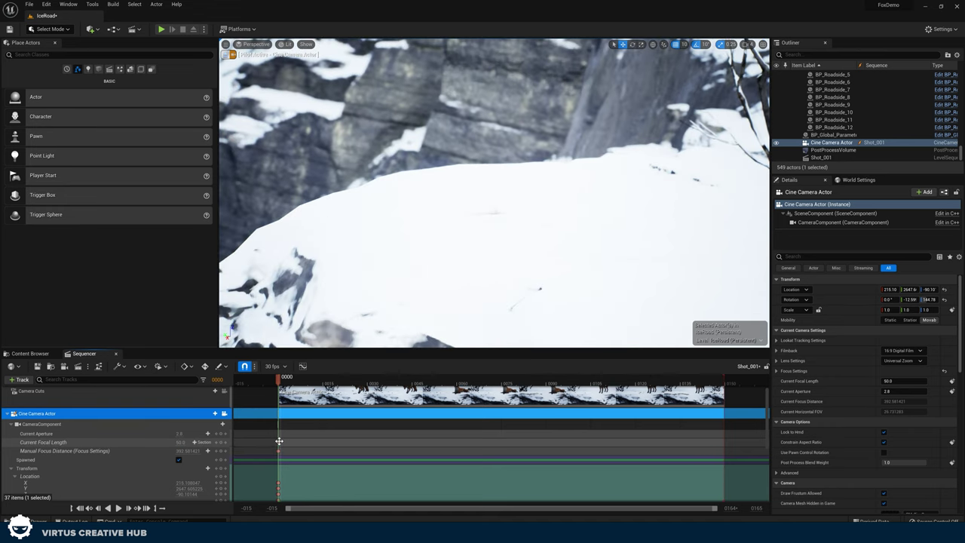
click(279, 441)
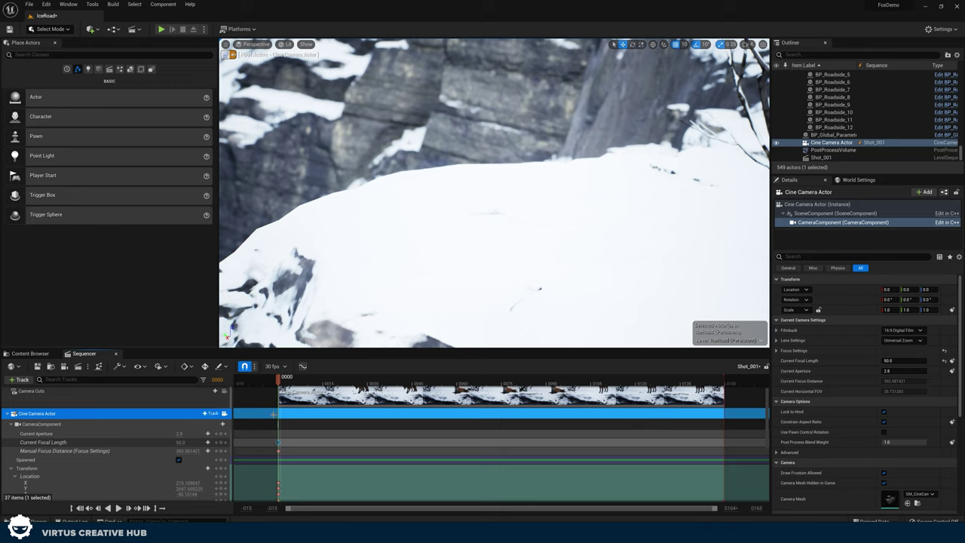
Key the manual focus distance at frame 17 and lower it to about 289 to focus on the standing fox.
drag(280, 377, 329, 386)
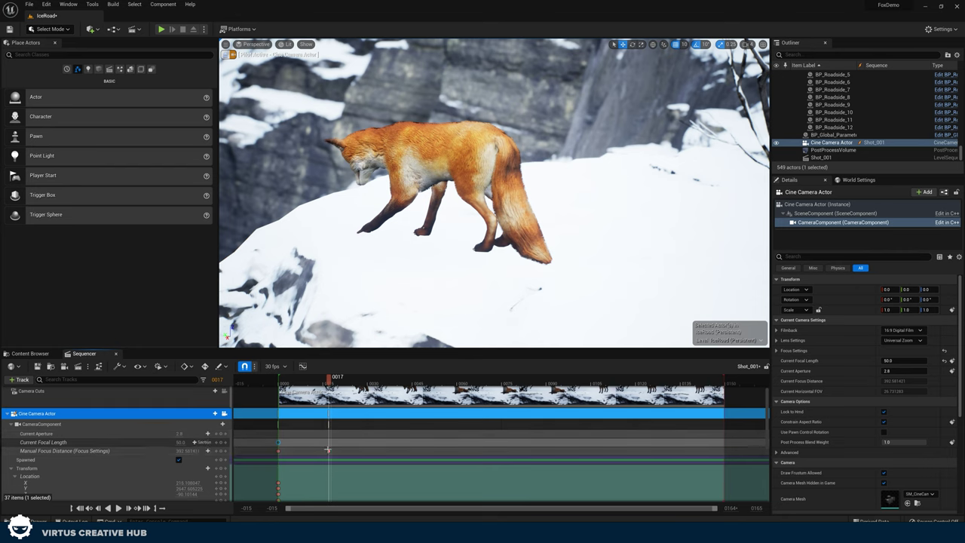
click(219, 451)
mouse_move(183, 451)
mouse_down()
mouse_move(167, 451)
mouse_move(195, 451)
mouse_move(177, 450)
mouse_up()
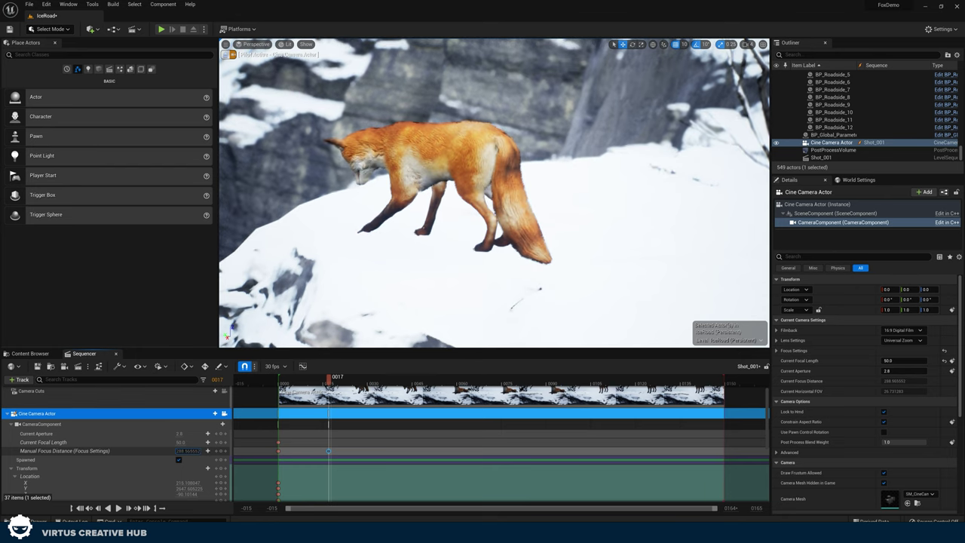
Play the camera shot twice from the beginning to check the focus change as the fox runs in and lies down.
click(279, 381)
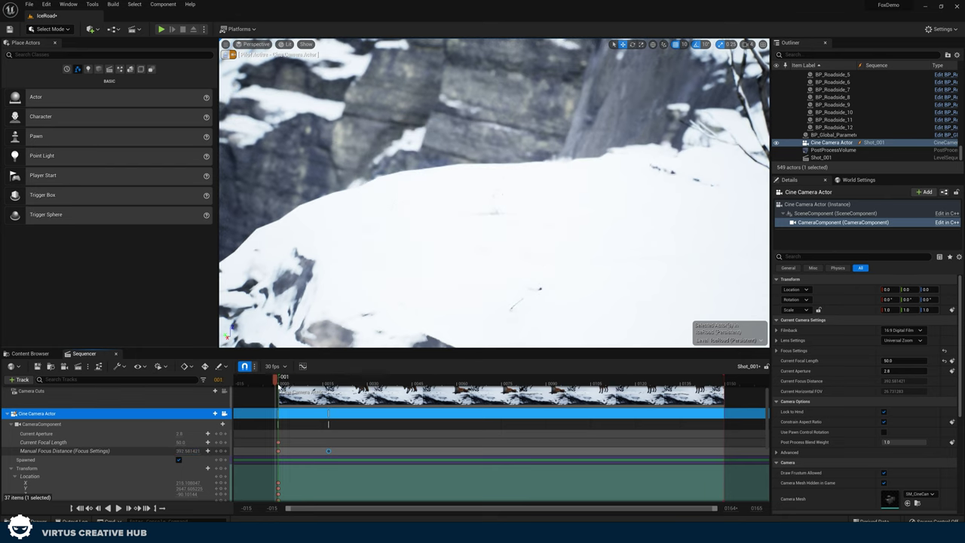
key(space)
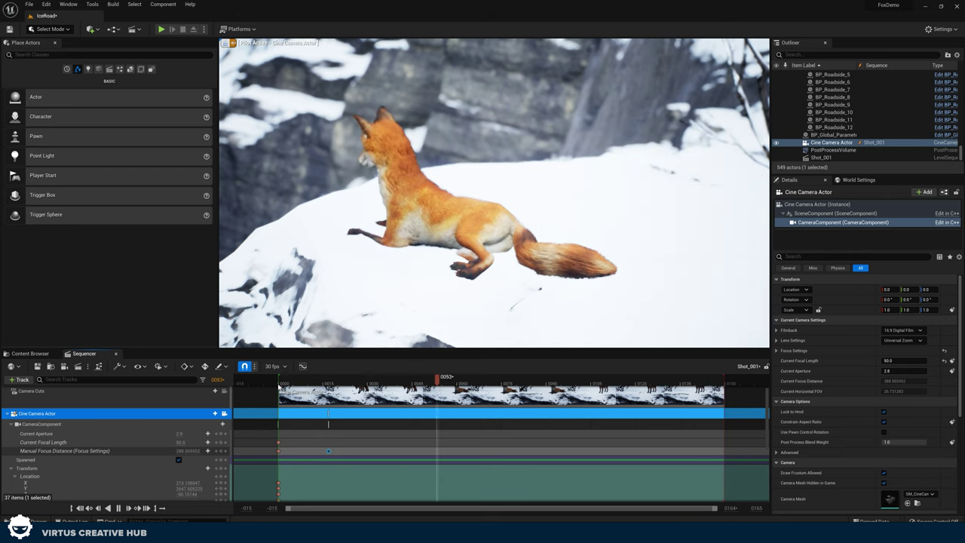
key(space)
click(275, 381)
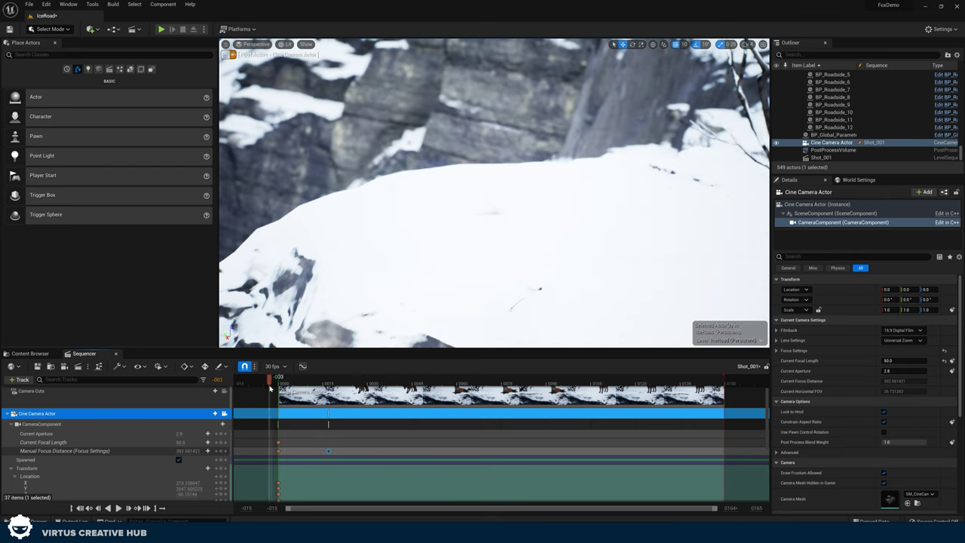
key(space)
key(space)
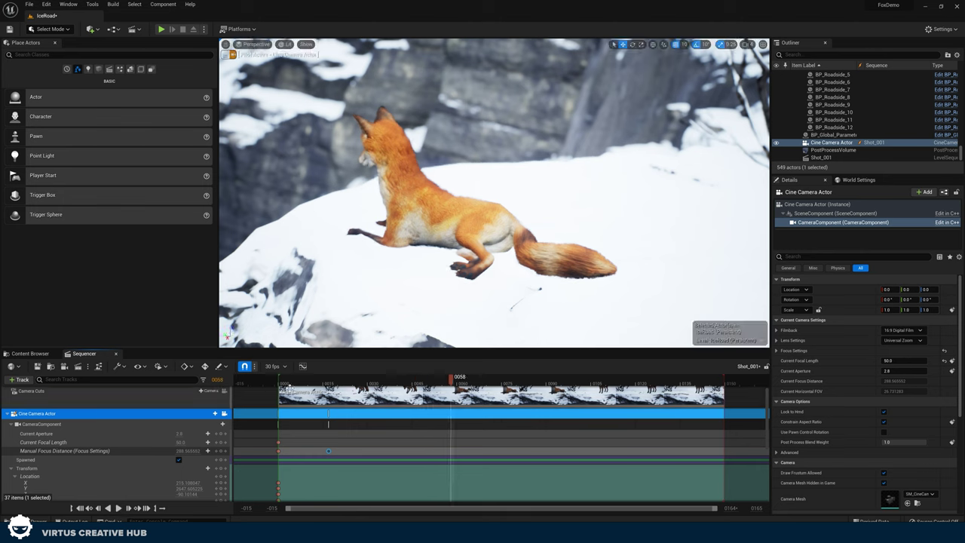
Replay the shot from frame 0 to check the focus as the fox runs in and lies down.
drag(353, 381, 278, 385)
key(space)
key(space)
key(space)
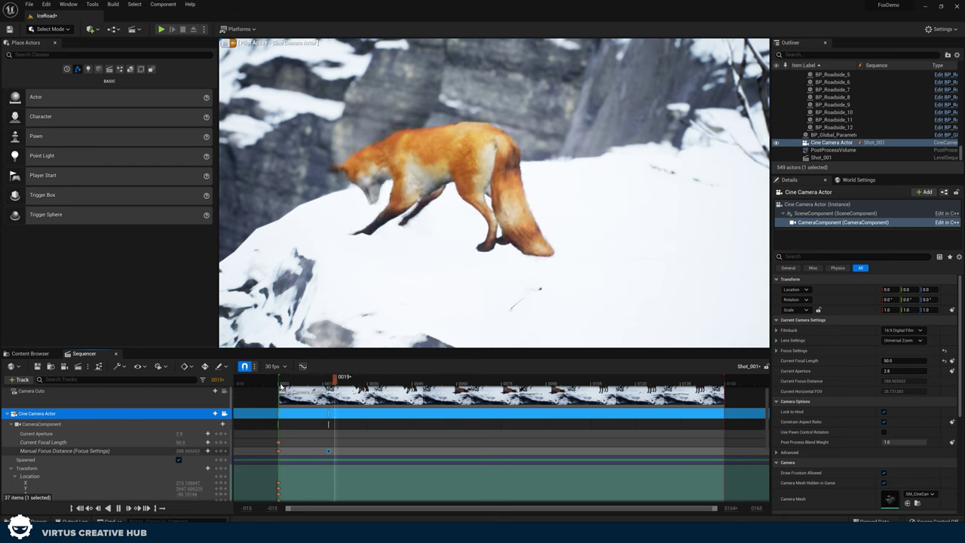
key(space)
key(space)
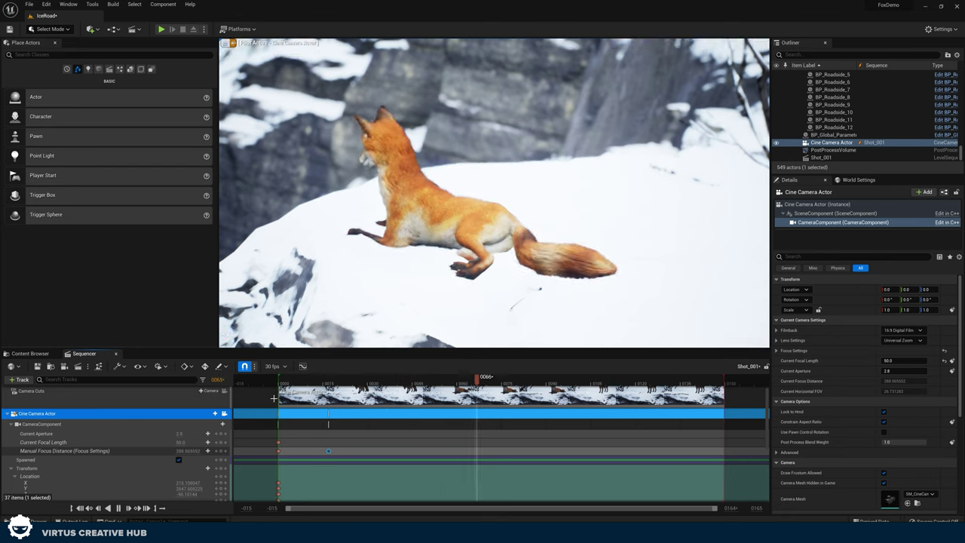
key(space)
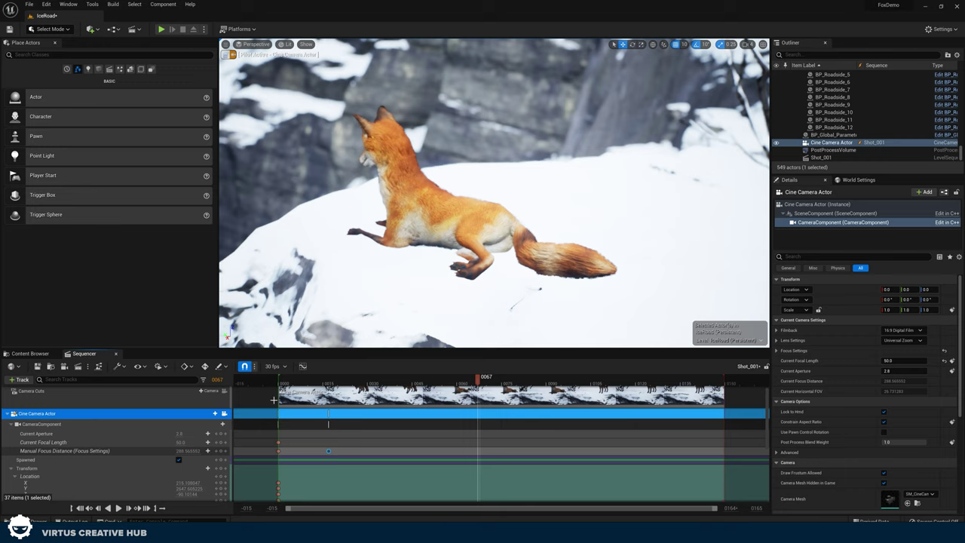
Key the cine camera's yaw at frame 48 with a value of about 140.4 and play the shot to check the pan.
scroll(273, 400, down, 2)
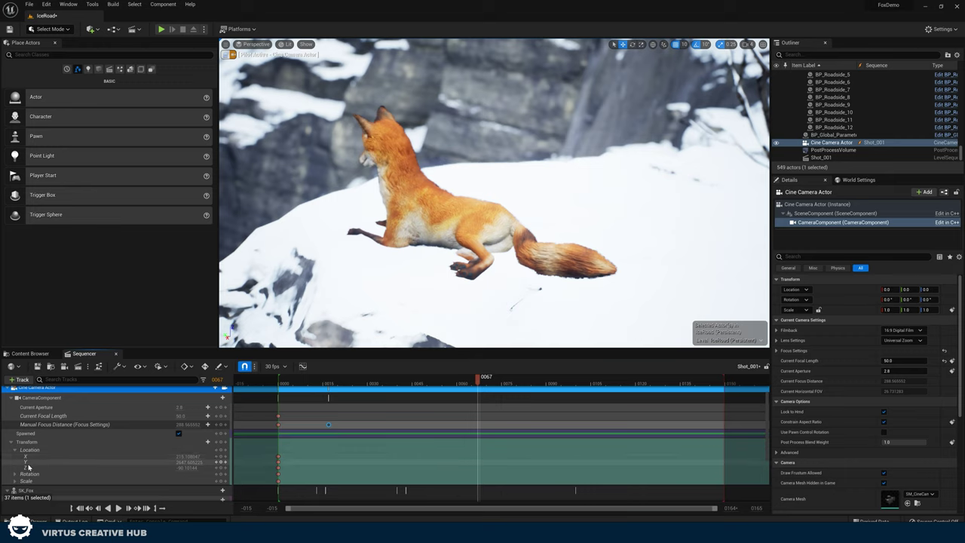
scroll(49, 451, up, 3)
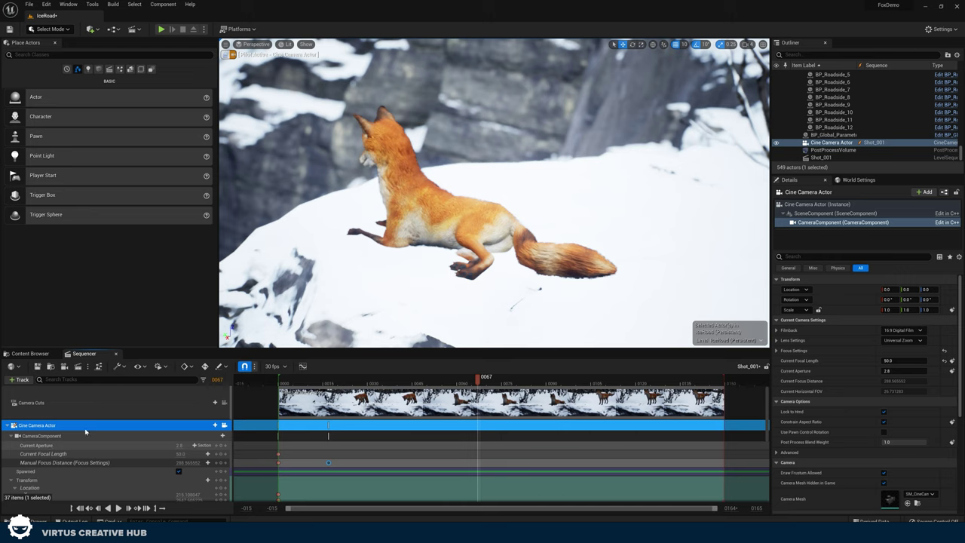
scroll(85, 433, down, 3)
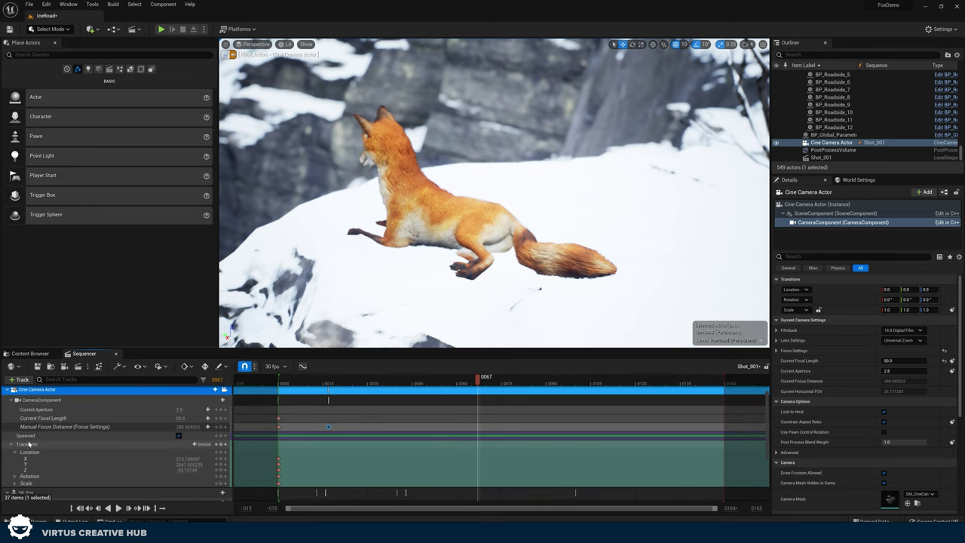
scroll(23, 451, down, 2)
click(15, 453)
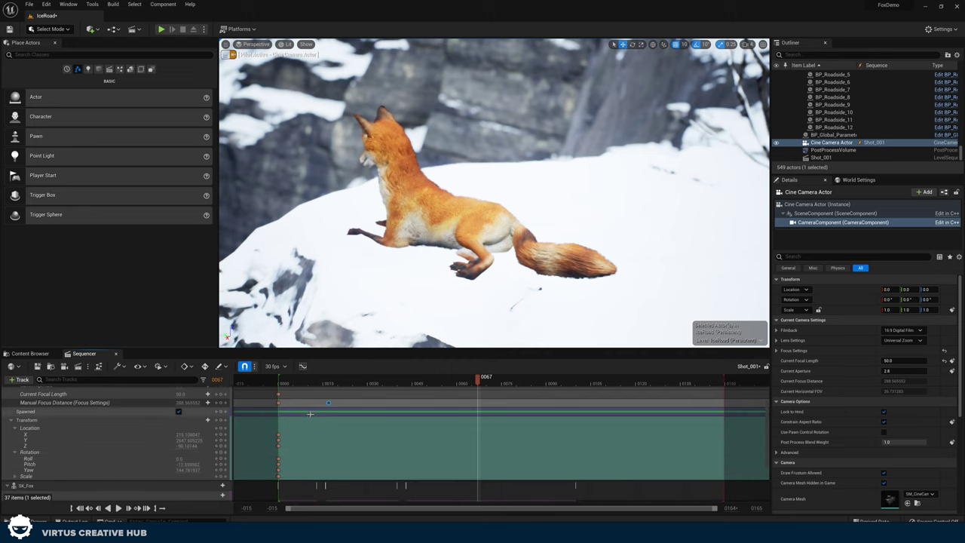
drag(337, 384, 425, 395)
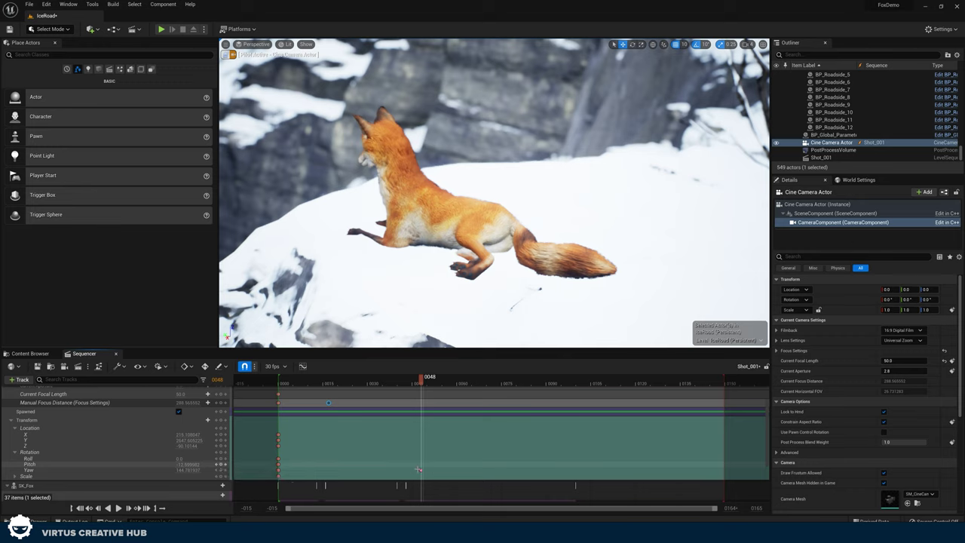
click(221, 471)
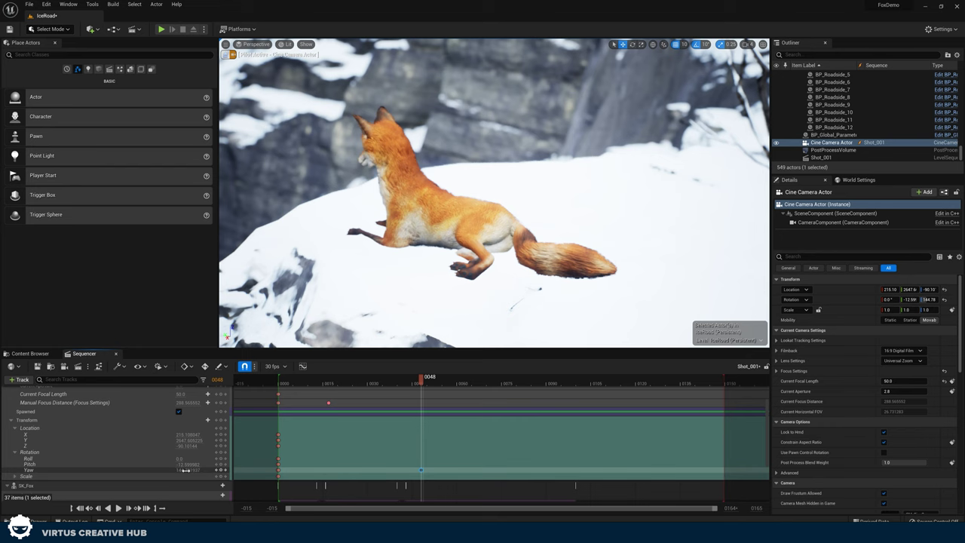
mouse_move(190, 470)
mouse_down()
mouse_move(255, 470)
mouse_move(187, 470)
mouse_up()
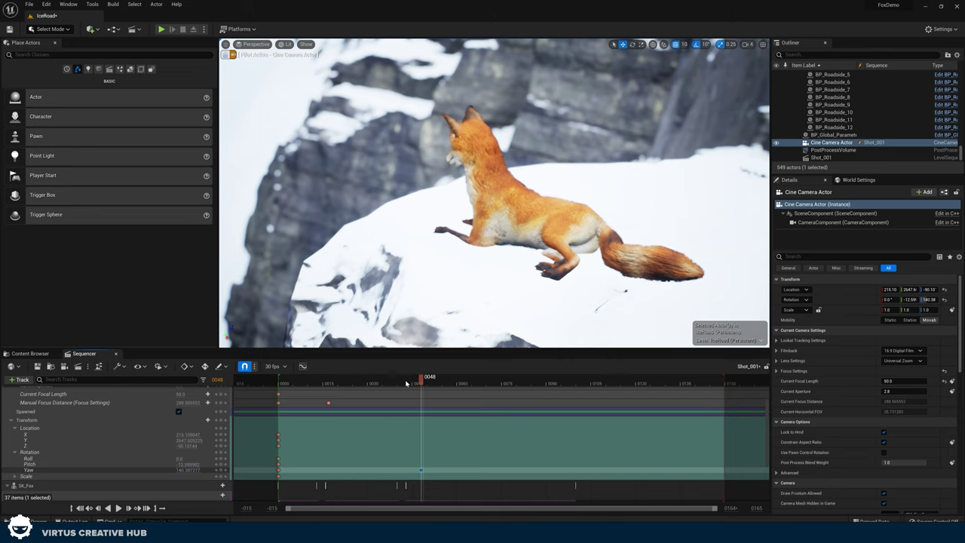
drag(405, 383, 246, 394)
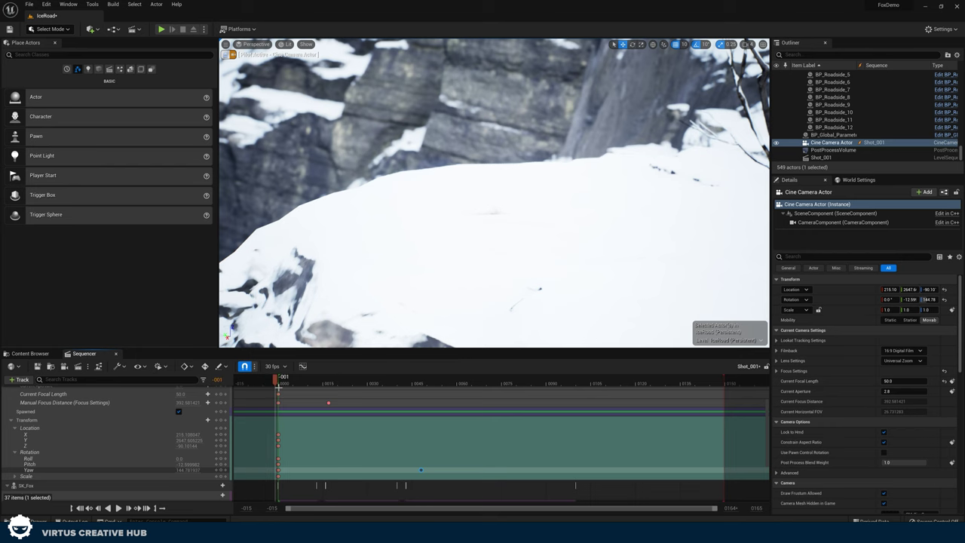
key(space)
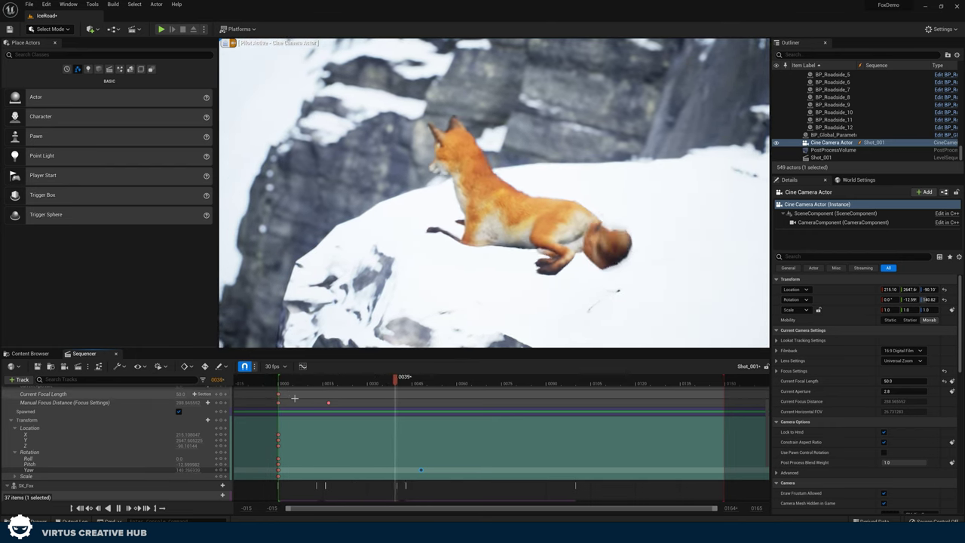
key(space)
Move the camera's yaw key earlier to frame 19 and replay the shot twice from the start.
drag(421, 470, 365, 464)
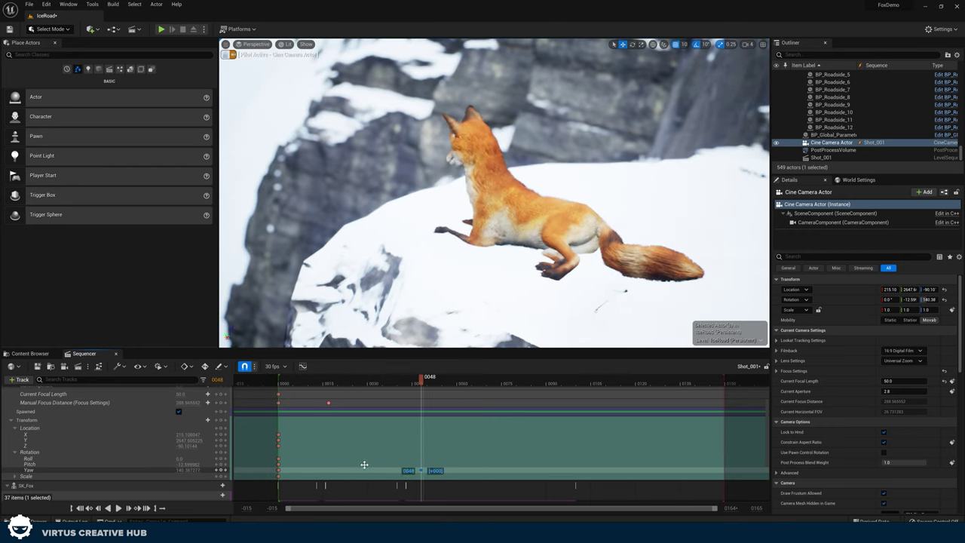
drag(368, 381, 339, 381)
click(279, 383)
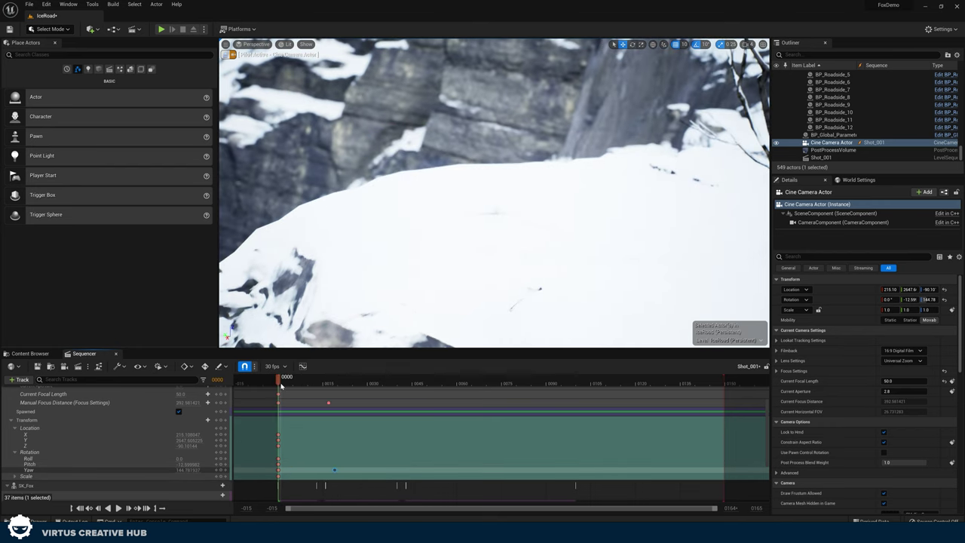
key(space)
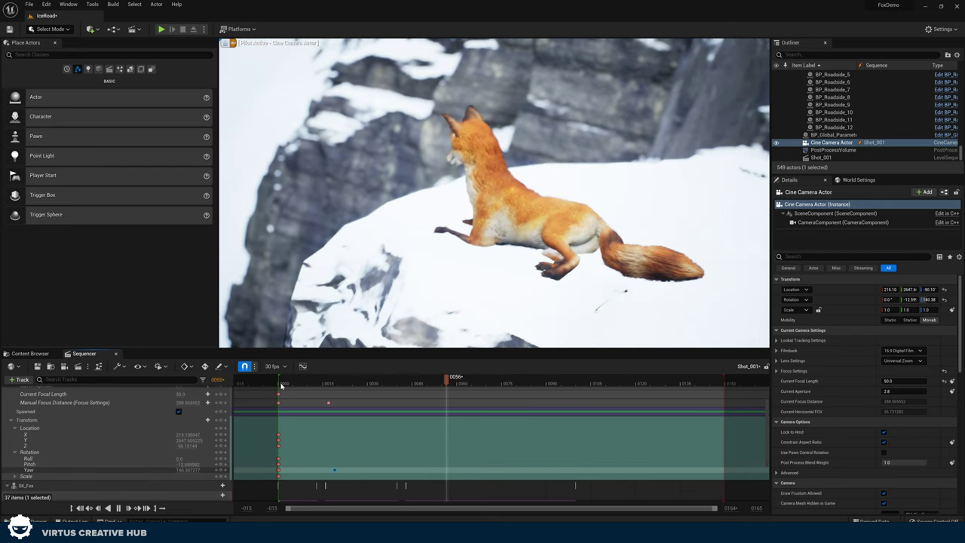
key(space)
drag(309, 383, 280, 385)
key(space)
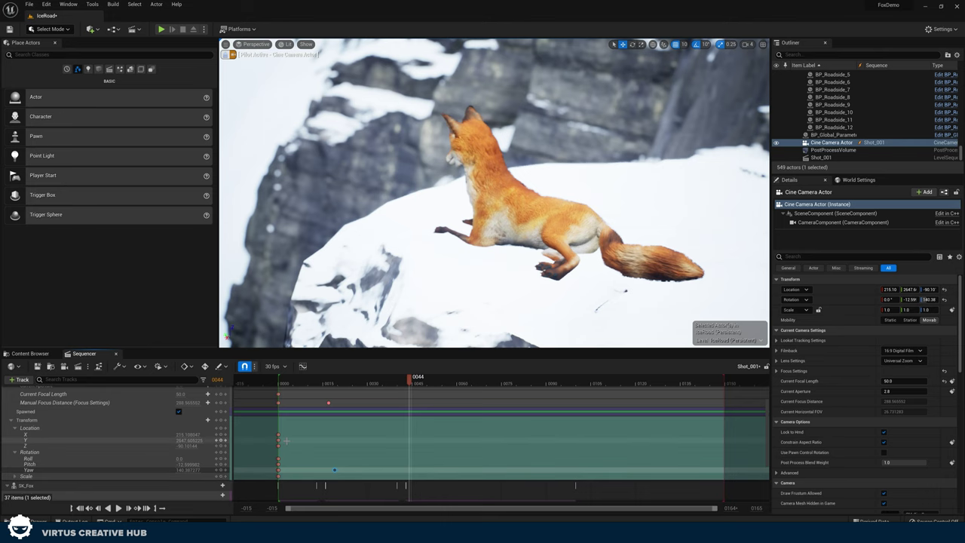
At frame 19, key the camera's Y location at about 2756.3 and set its yaw to about 161.2 to reframe the fox.
drag(342, 384, 328, 388)
drag(334, 388, 336, 389)
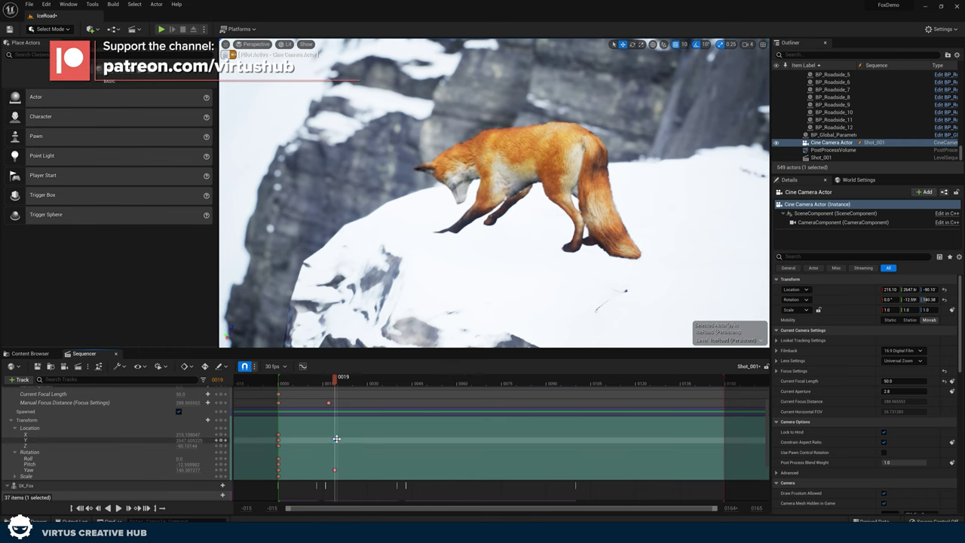
drag(190, 440, 228, 441)
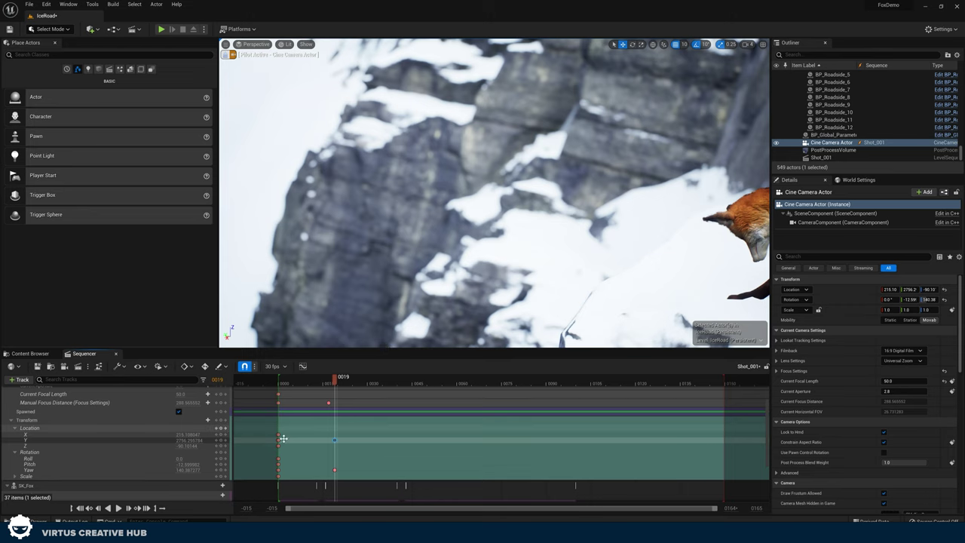
click(335, 469)
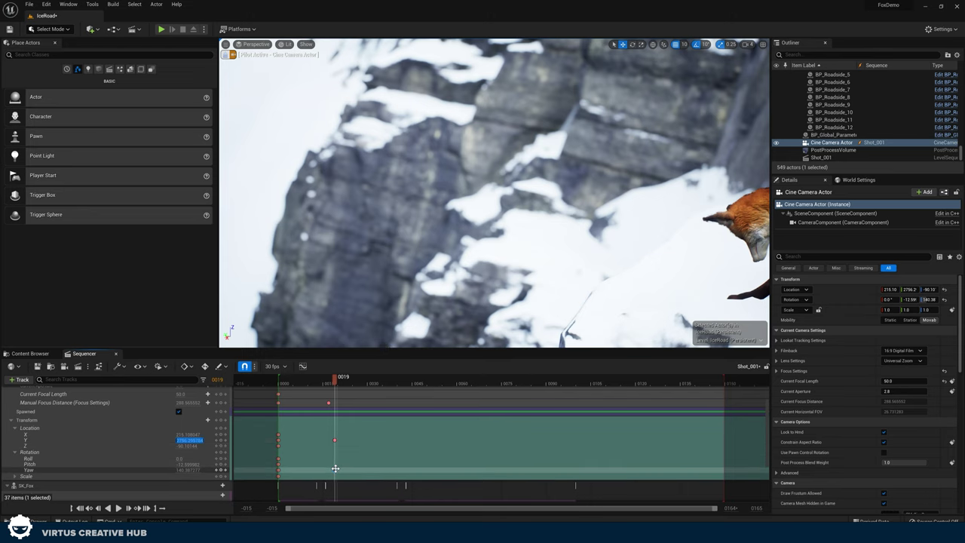
drag(190, 470, 216, 469)
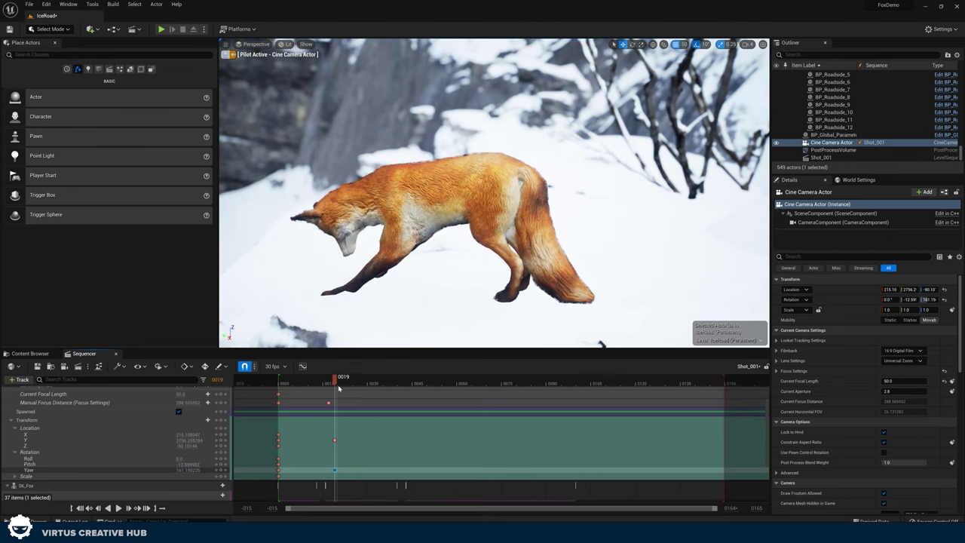
Play the shot from near the start to check the combined camera slide and pan.
drag(316, 386, 271, 390)
key(space)
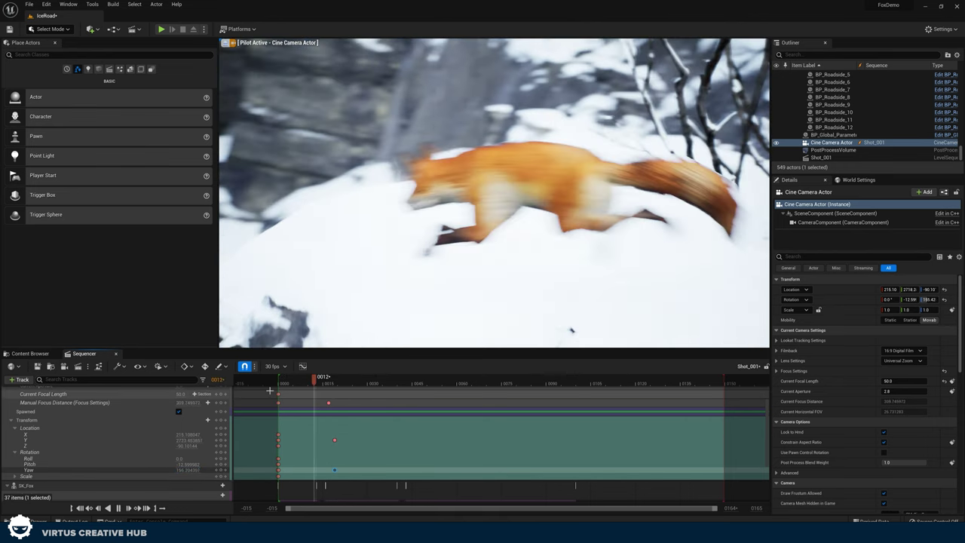
click(367, 385)
click(285, 383)
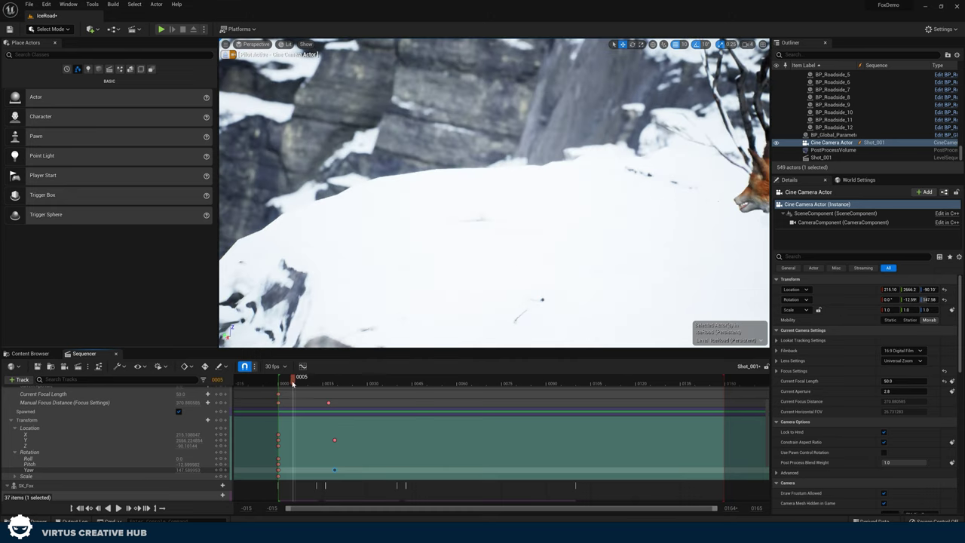
key(space)
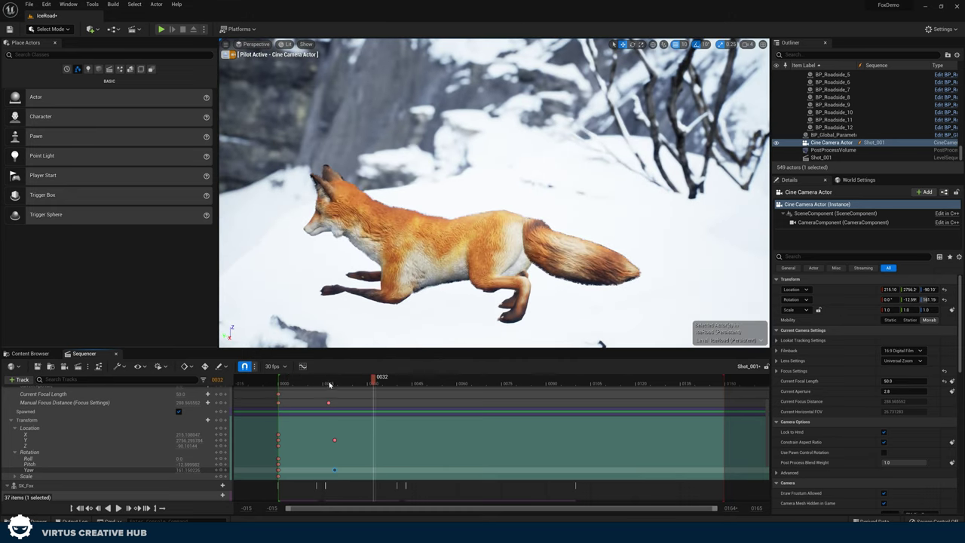
Move the camera's Y location and yaw keys from frame 19 to about frame 40 and replay the slower move.
click(335, 440)
drag(334, 439, 398, 440)
click(335, 469)
drag(350, 469, 397, 469)
drag(376, 383, 280, 383)
key(space)
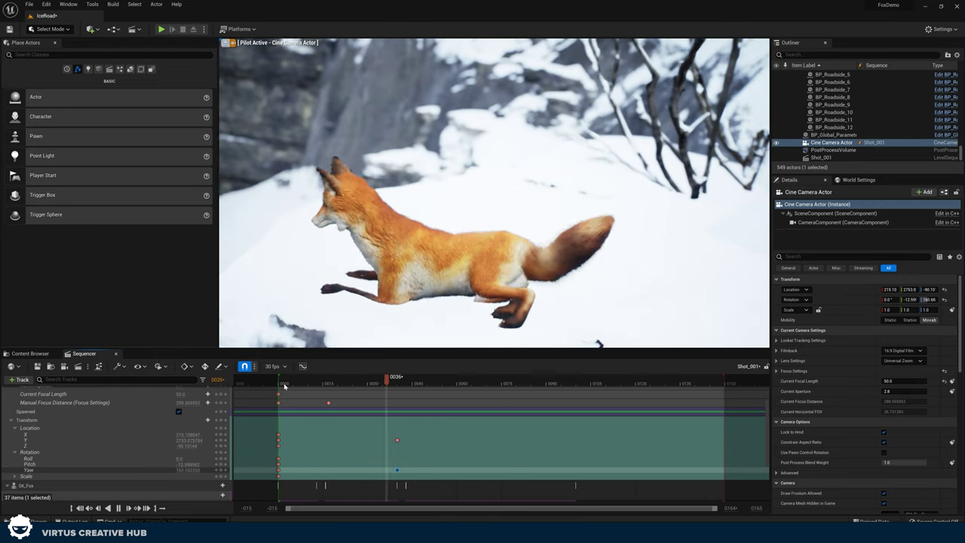
key(space)
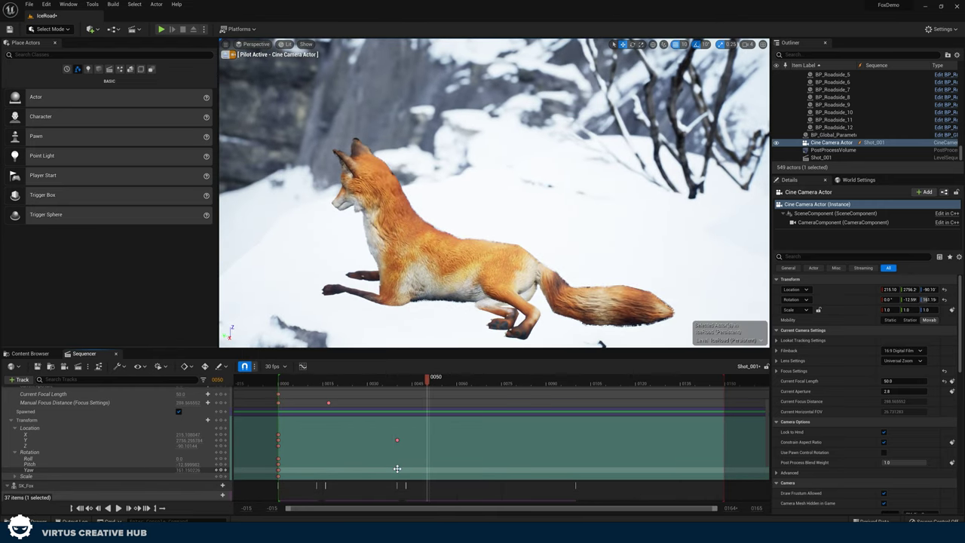
Move the camera's second Y location and yaw keys to frame 77 and replay the shot from the start.
drag(398, 469, 478, 471)
drag(398, 441, 507, 442)
drag(509, 382, 279, 385)
key(space)
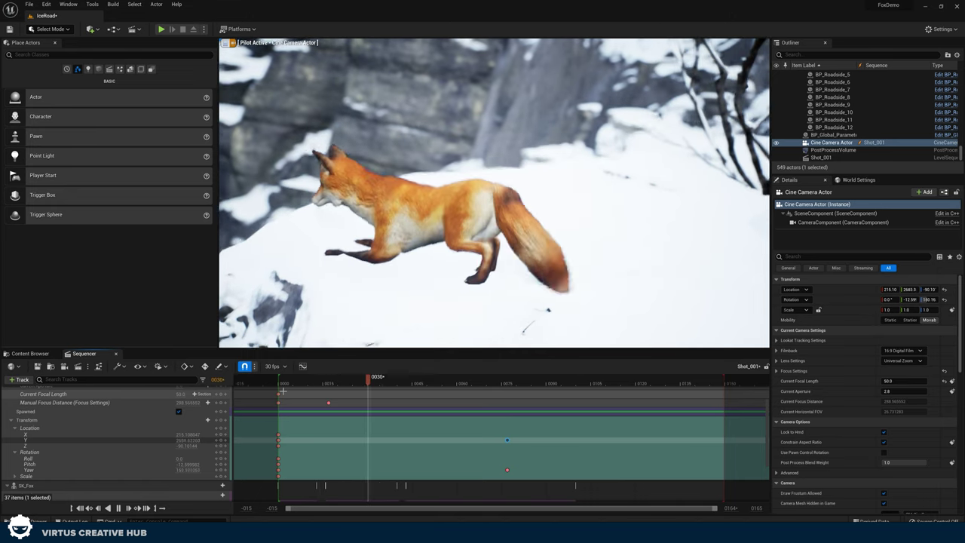
key(space)
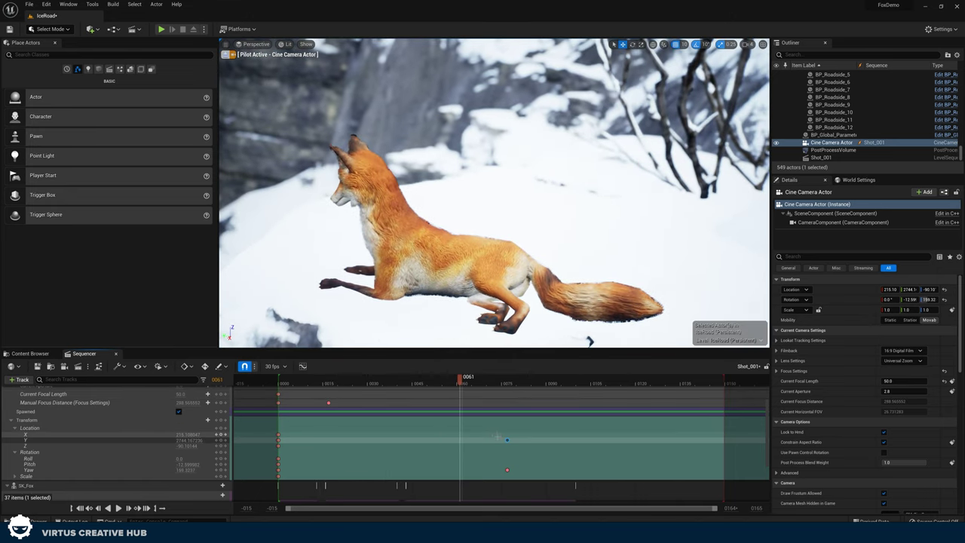
At frame 77, set the camera's Y location to about 2856.7 and its yaw to about 181.3 to reframe the resting fox.
click(507, 439)
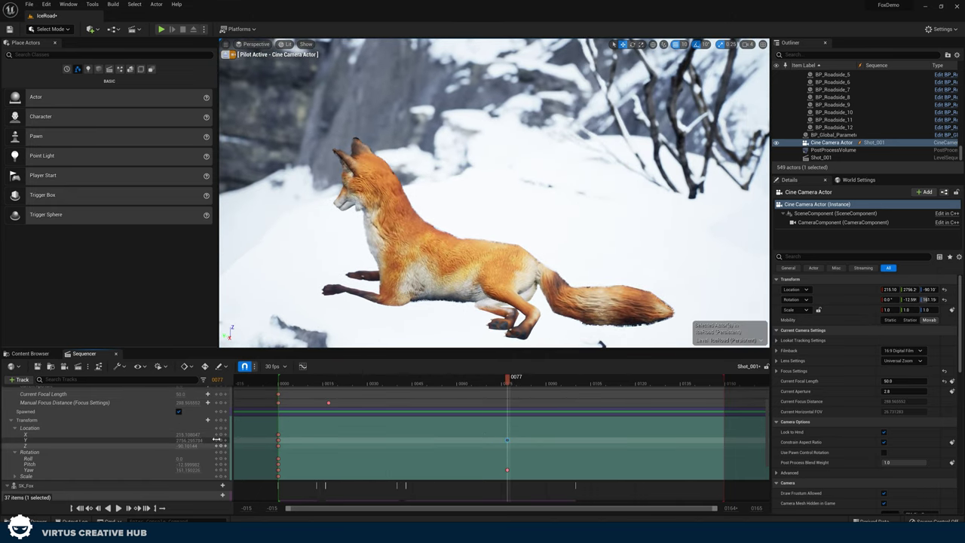
mouse_move(190, 441)
mouse_down()
mouse_move(227, 440)
mouse_move(196, 440)
mouse_up()
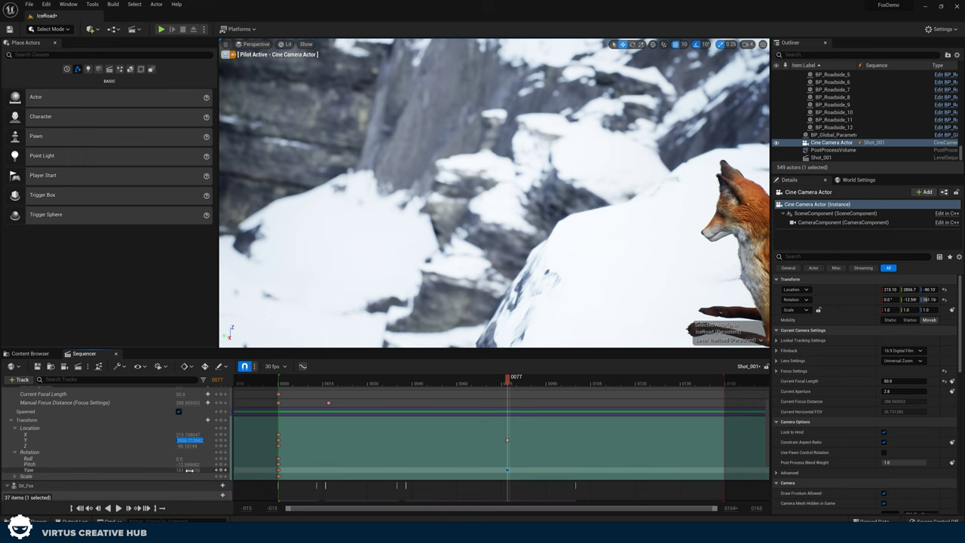
mouse_move(188, 470)
mouse_down()
mouse_move(219, 470)
mouse_move(181, 469)
mouse_up()
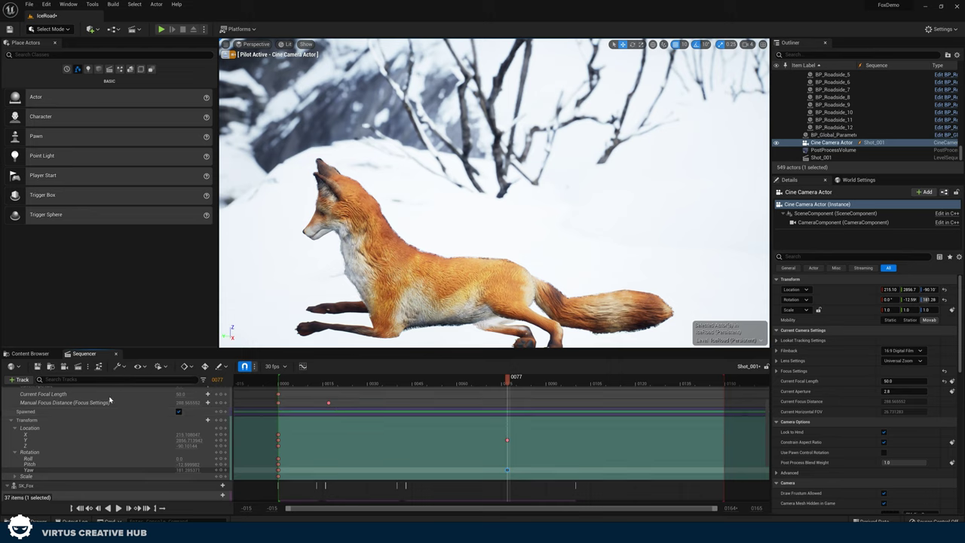
scroll(113, 411, up, 1)
scroll(148, 433, down, 4)
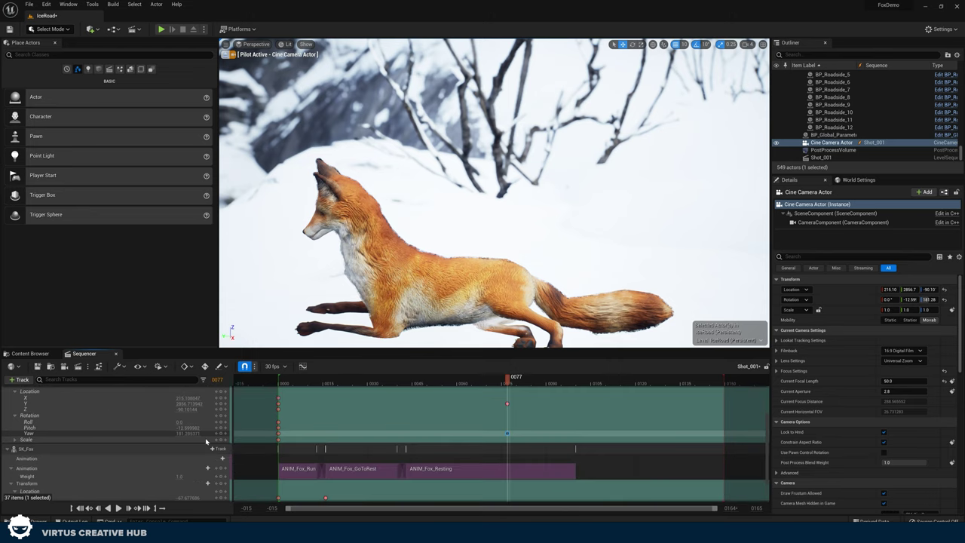
scroll(256, 437, up, 3)
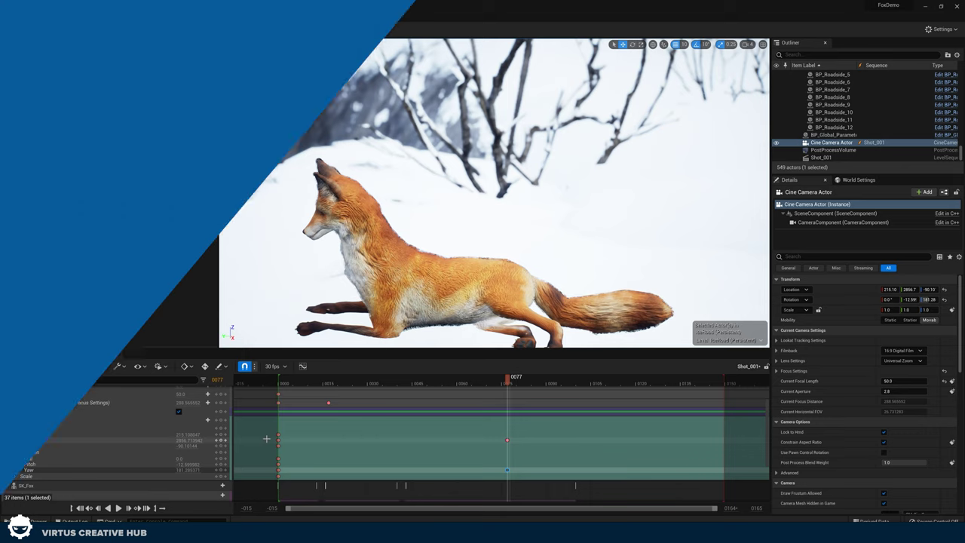